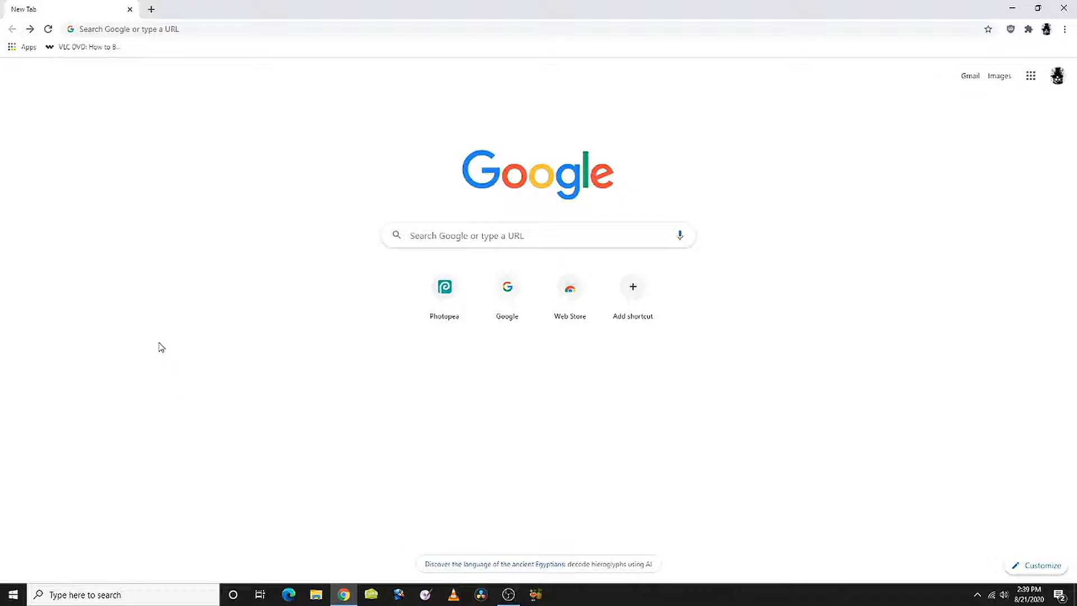
Step: Search Google Images for "cat" and filter the results by usage rights to Labeled for Reuse
click(133, 27)
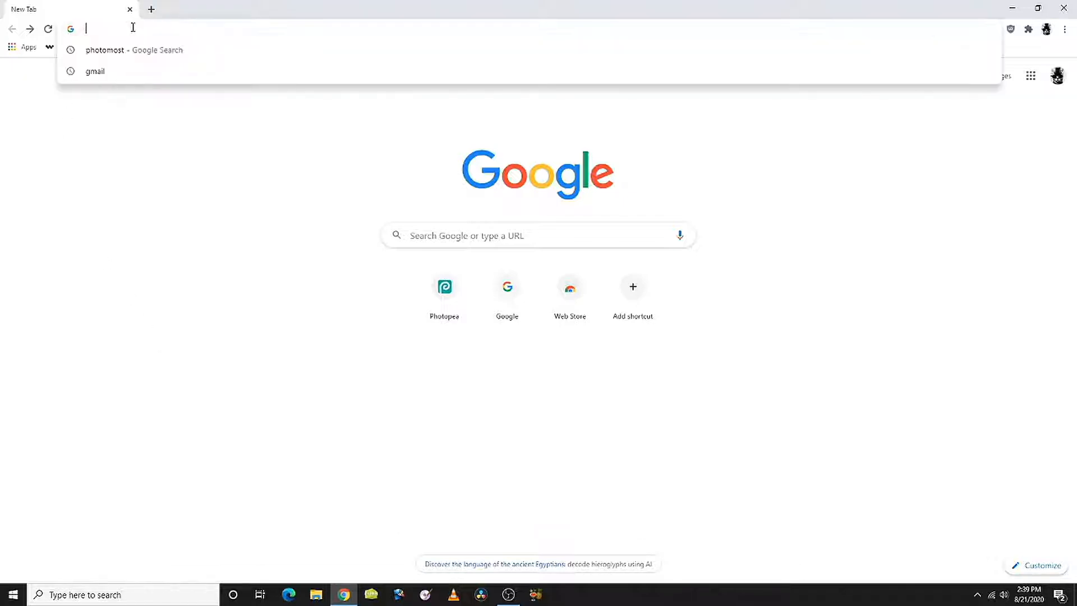
text(cat)
key(Return)
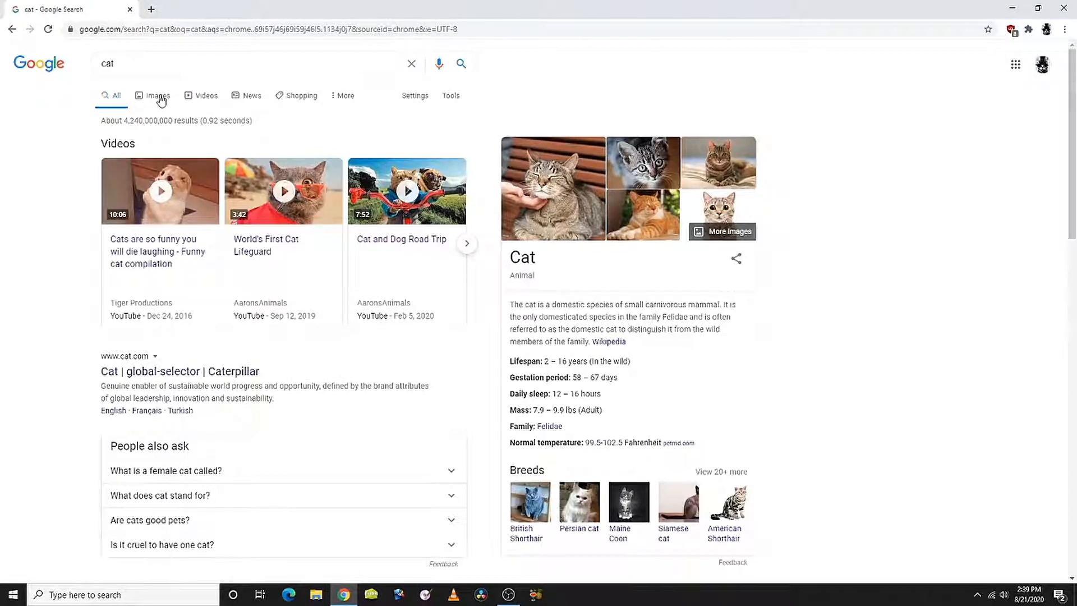
click(158, 98)
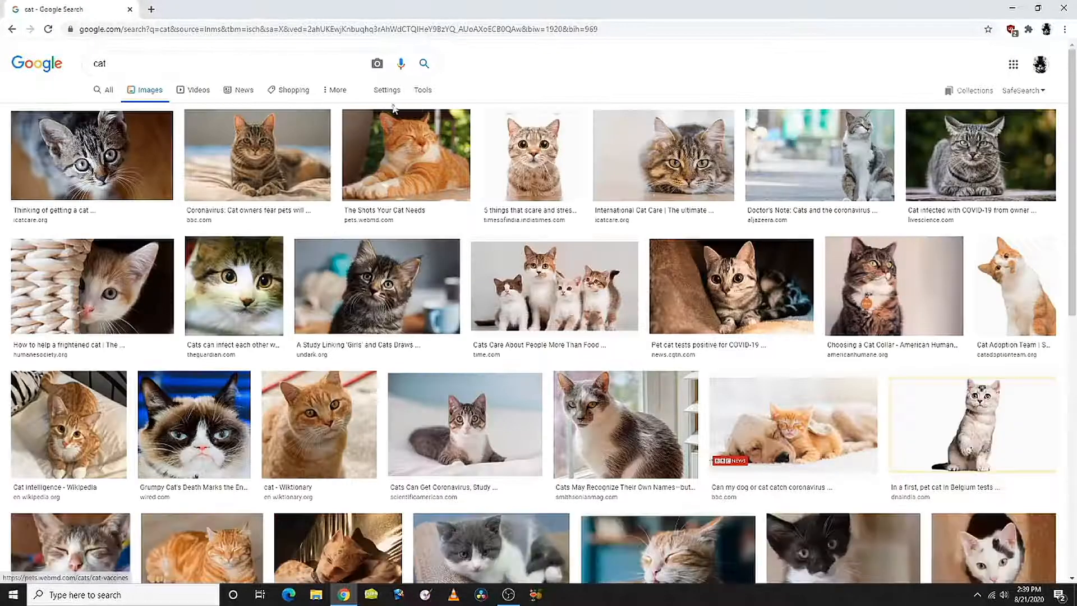
click(422, 92)
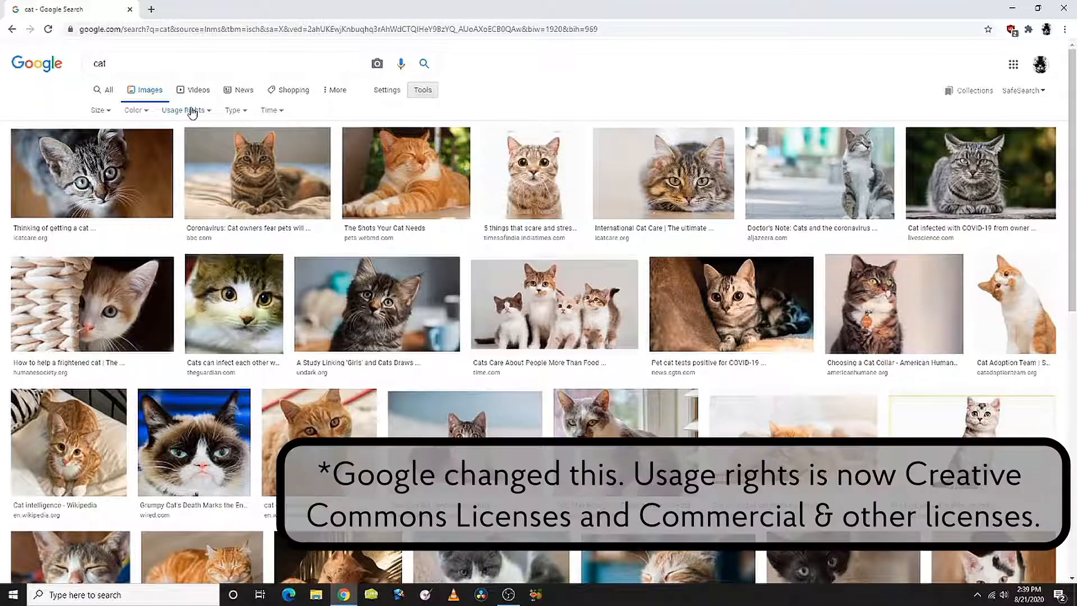
click(190, 111)
click(235, 160)
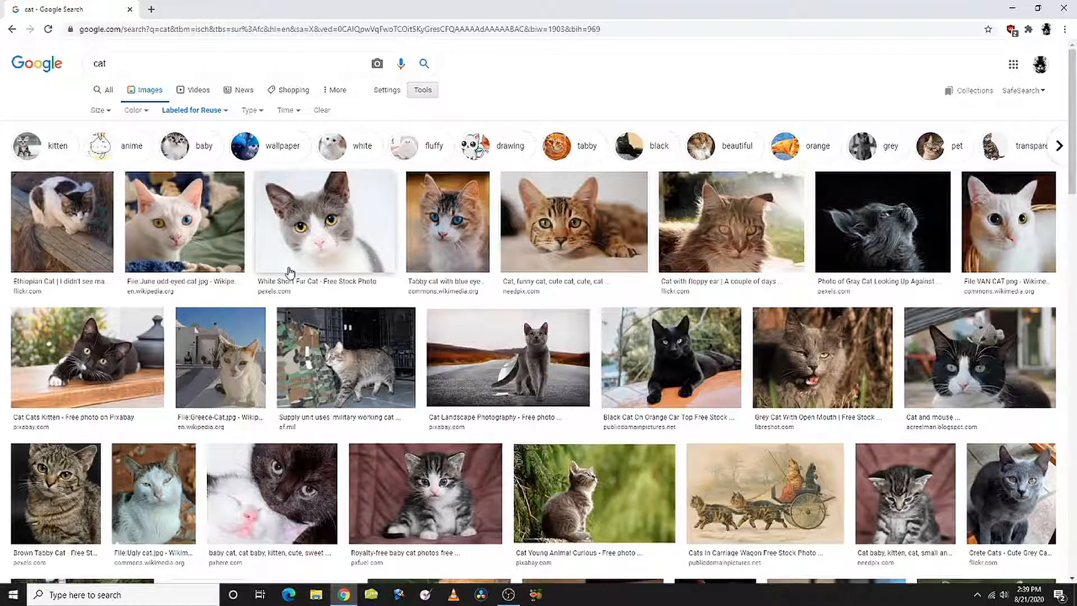
Step: Open the black-and-white cat photo with a toy mouse on its head and save it as a JPEG in Downloads
scroll(290, 274, down, 2)
scroll(290, 274, down, 1)
scroll(289, 273, down, 1)
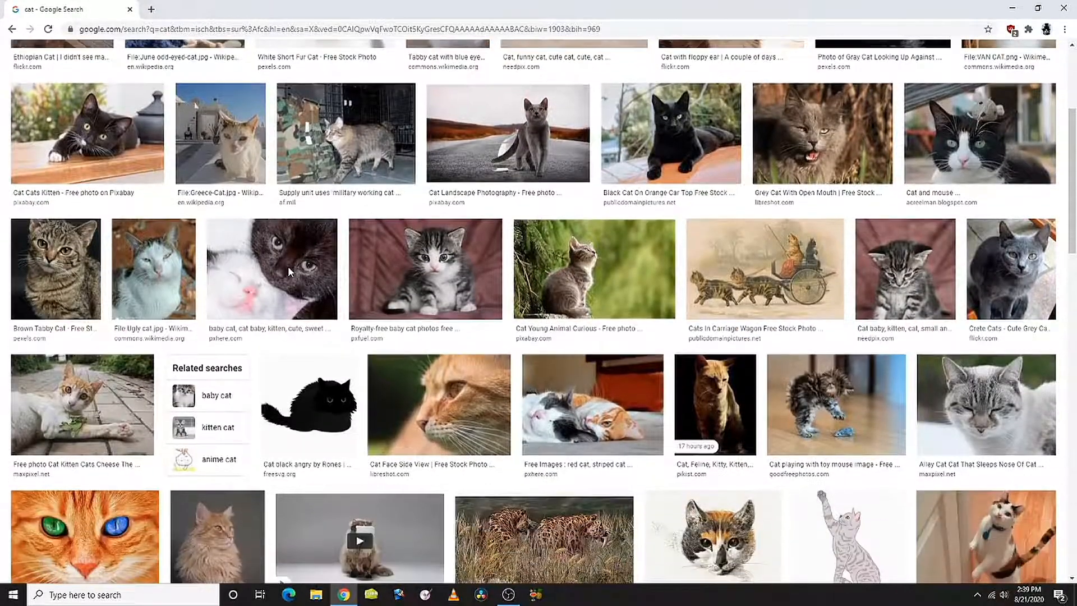
scroll(289, 274, down, 1)
scroll(289, 273, down, 1)
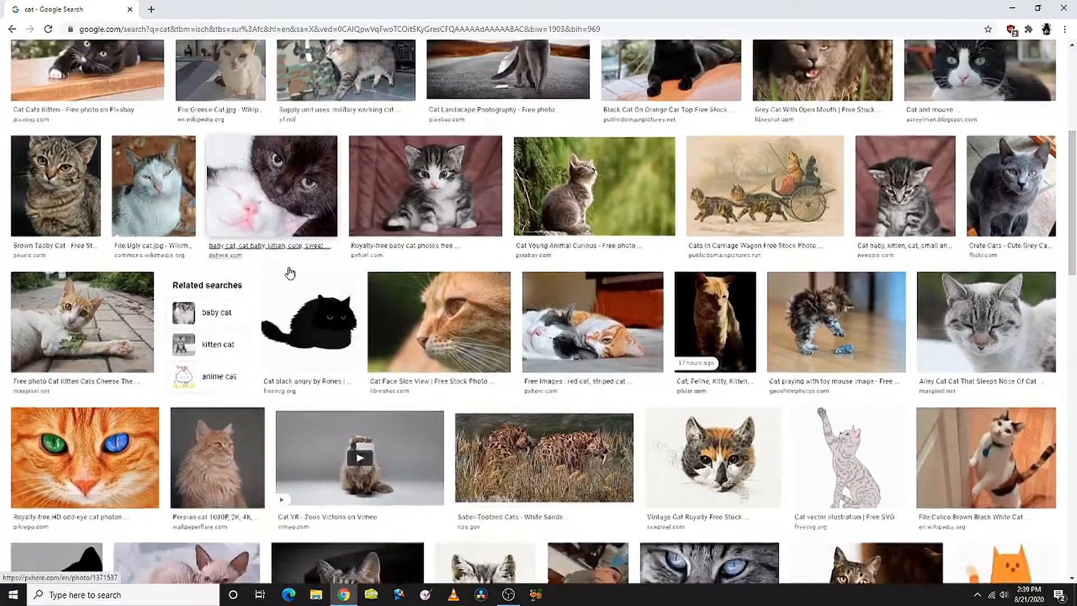
scroll(289, 273, up, 4)
click(981, 254)
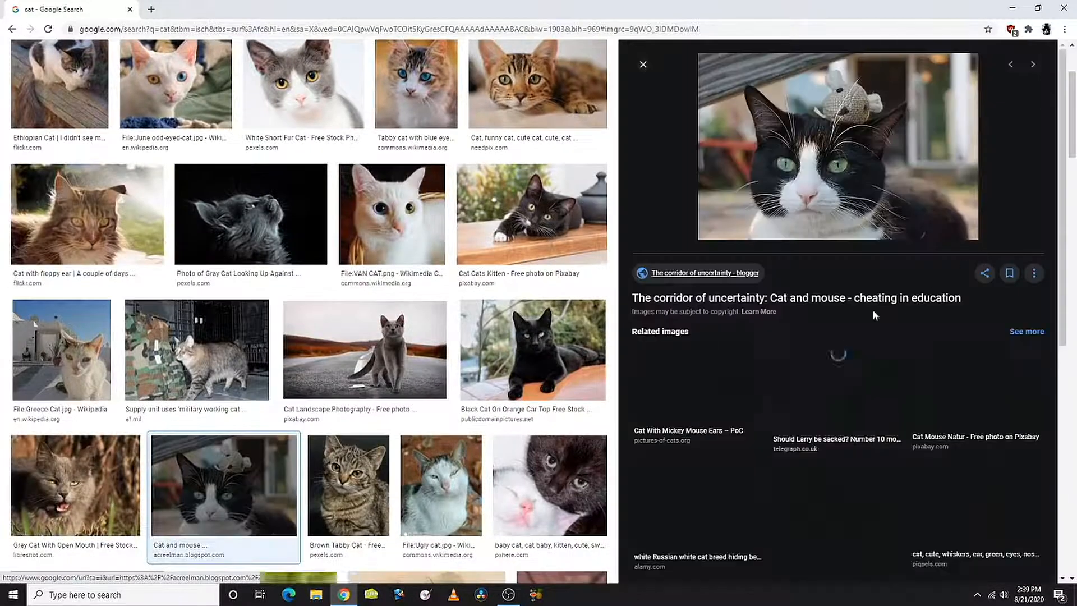
right_click(830, 163)
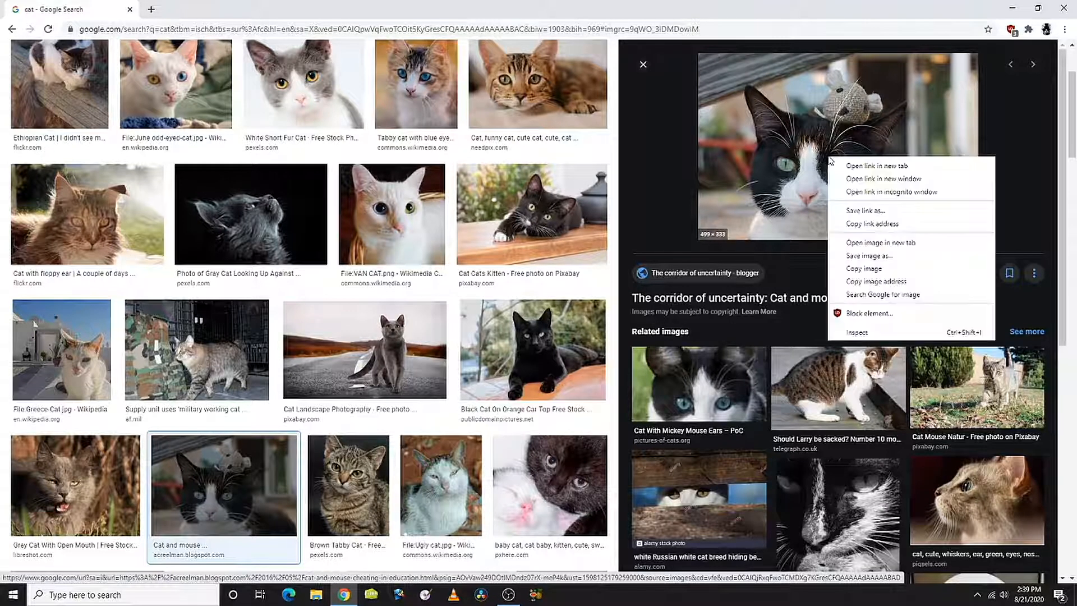
click(883, 256)
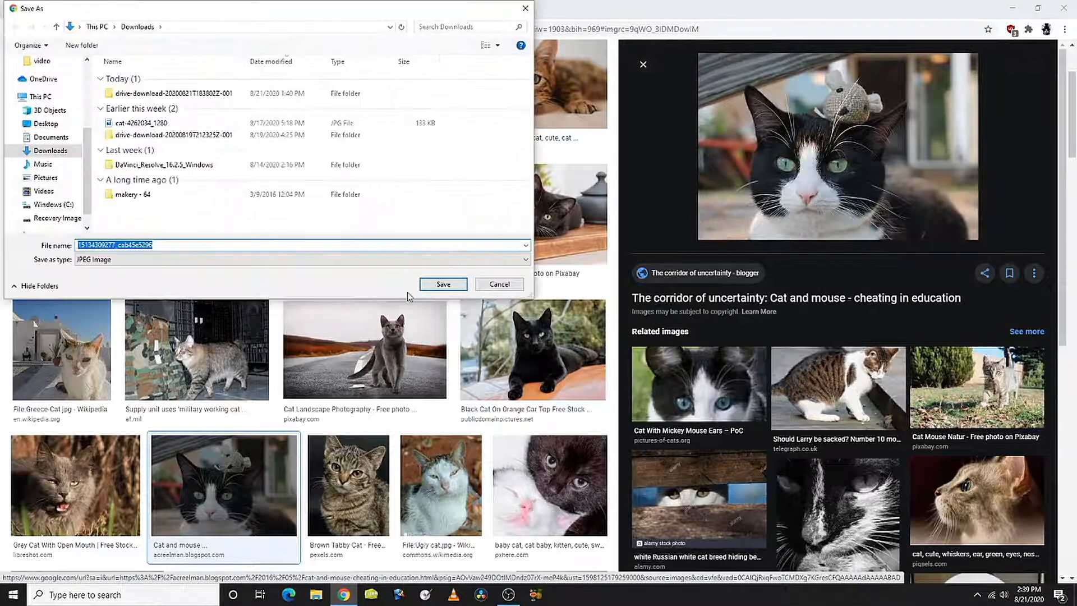
click(443, 284)
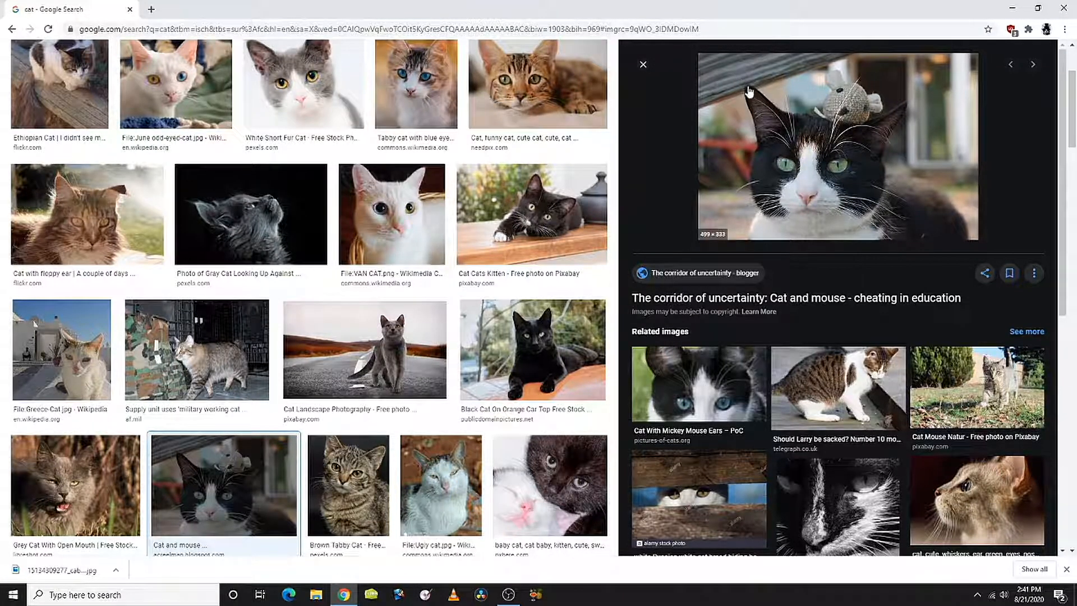
Step: Open photomosh.com in a new browser tab
click(151, 10)
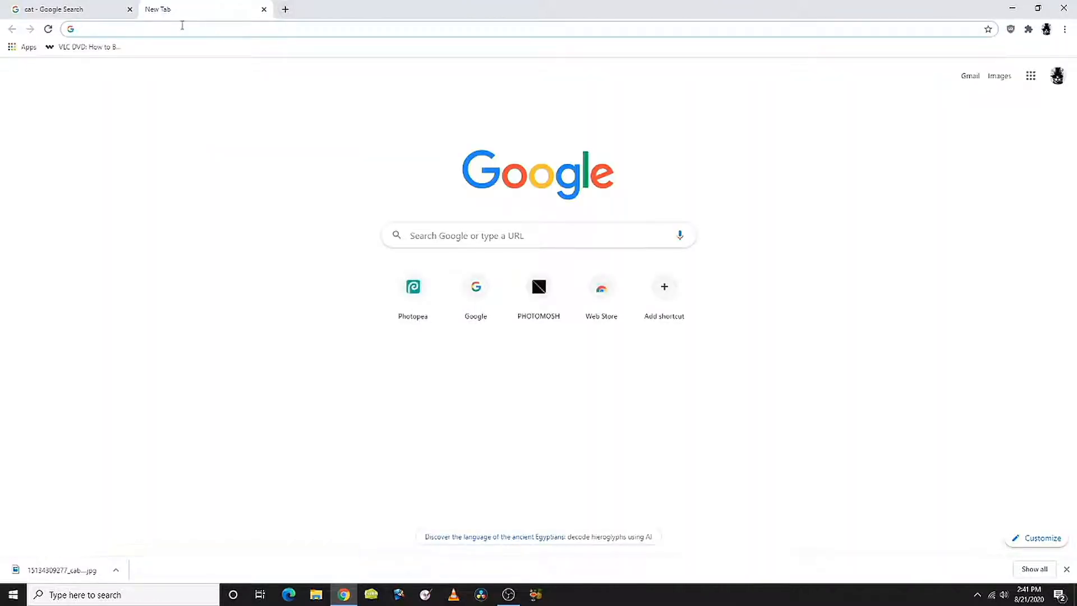
text(photomosh.com)
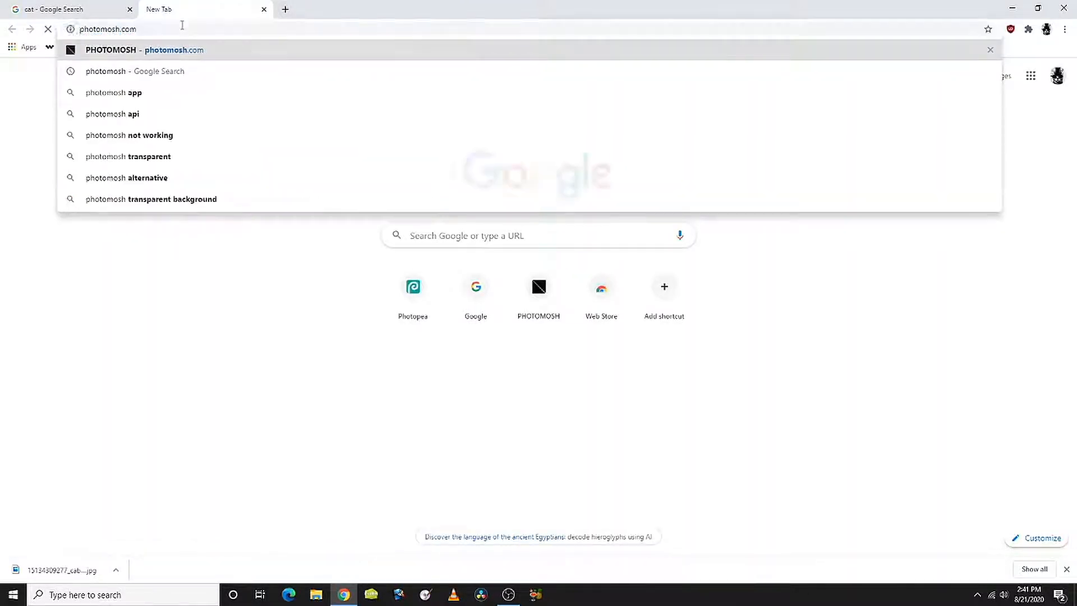
key(Return)
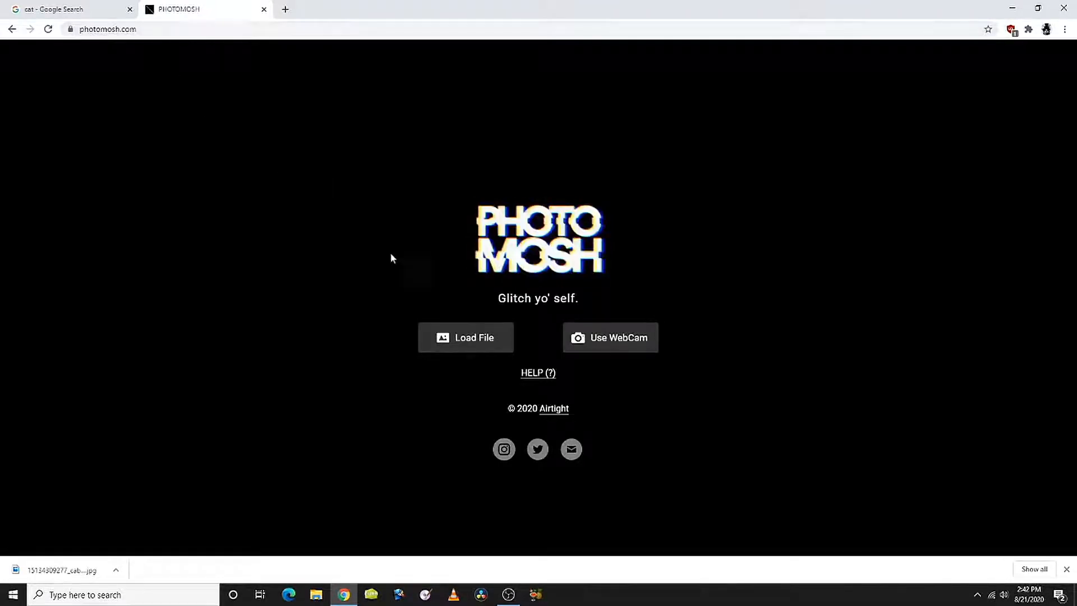
click(468, 339)
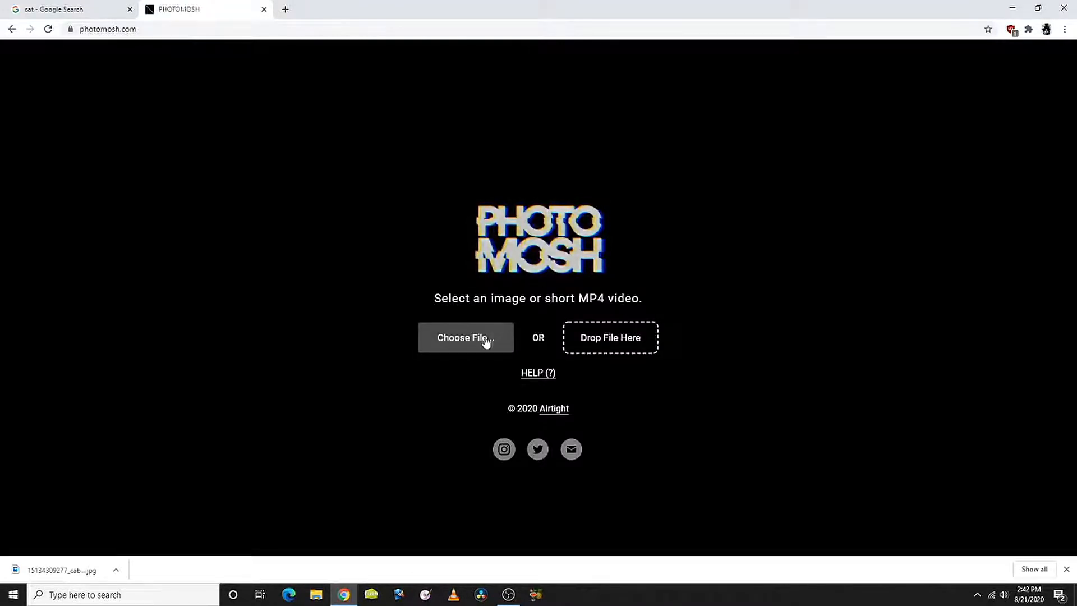
click(485, 341)
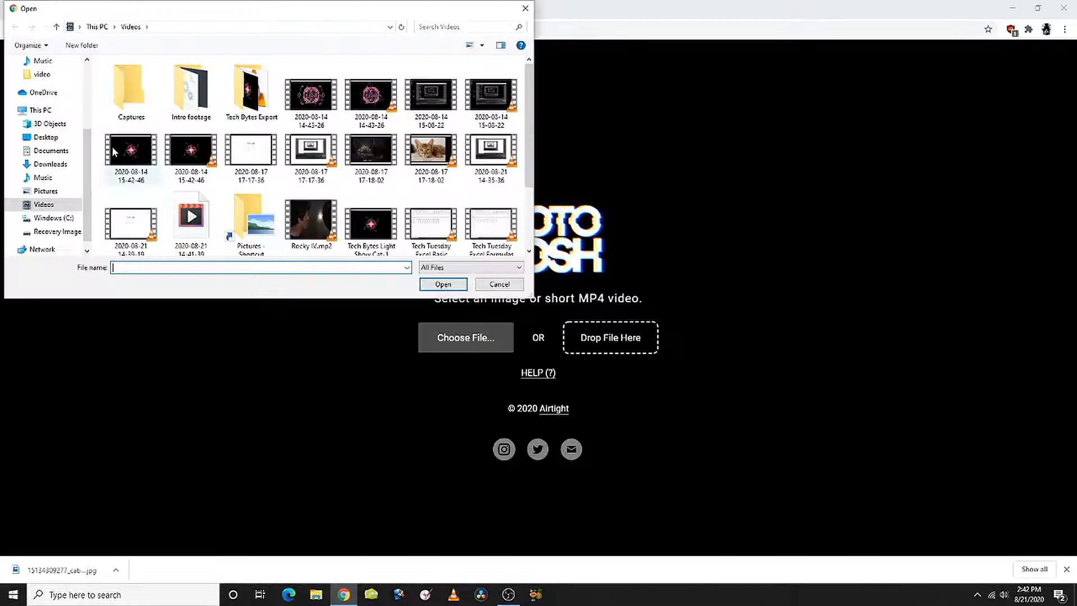
click(50, 164)
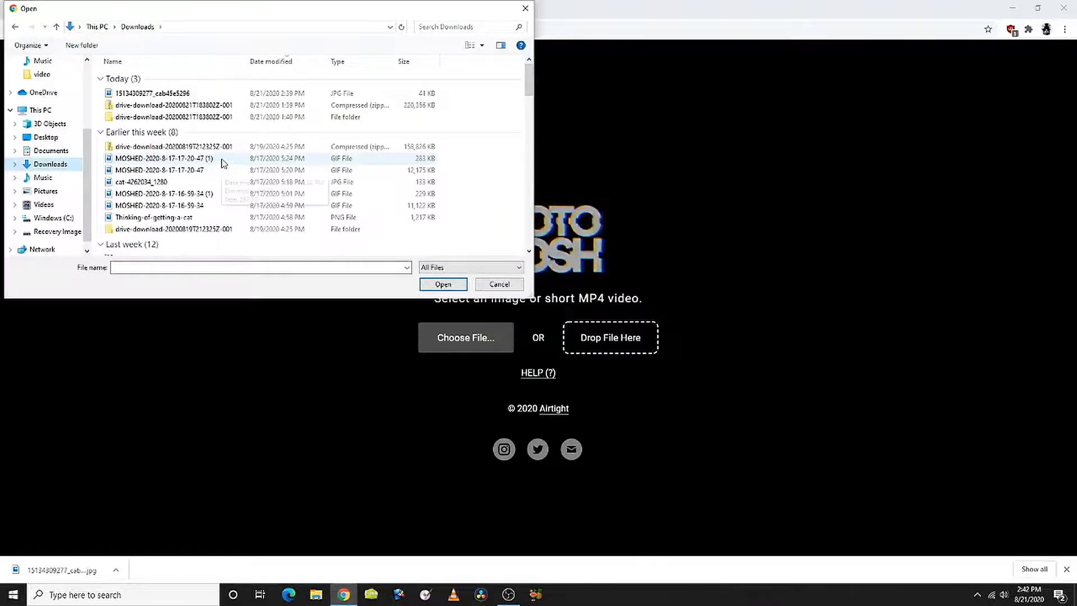
double_click(156, 93)
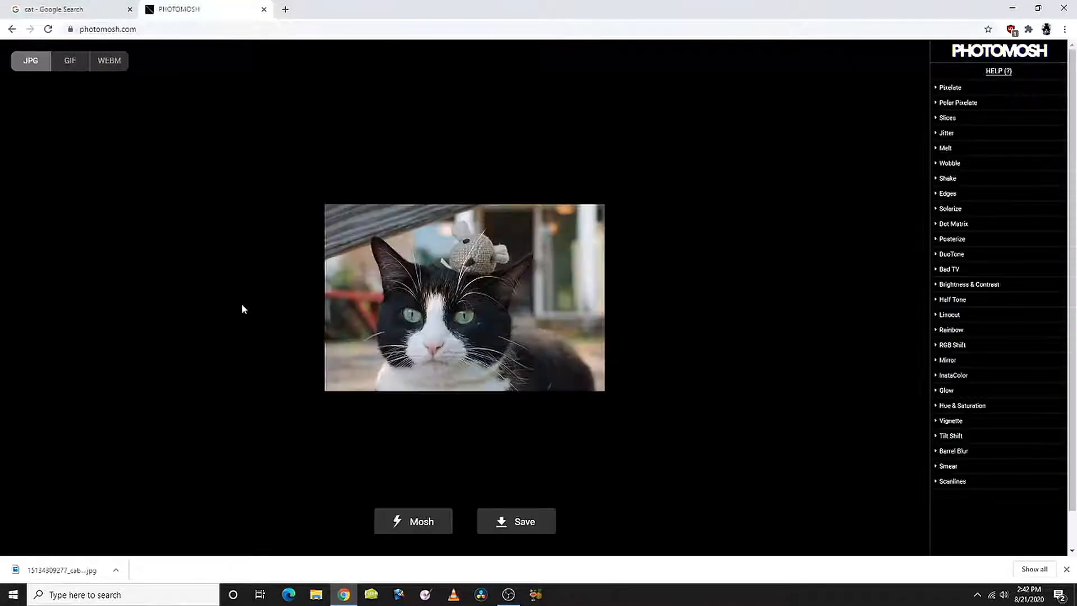
Step: Mosh the cat image repeatedly to cycle through random effects, settling on a Slices and Rainbow combination
click(418, 522)
click(422, 522)
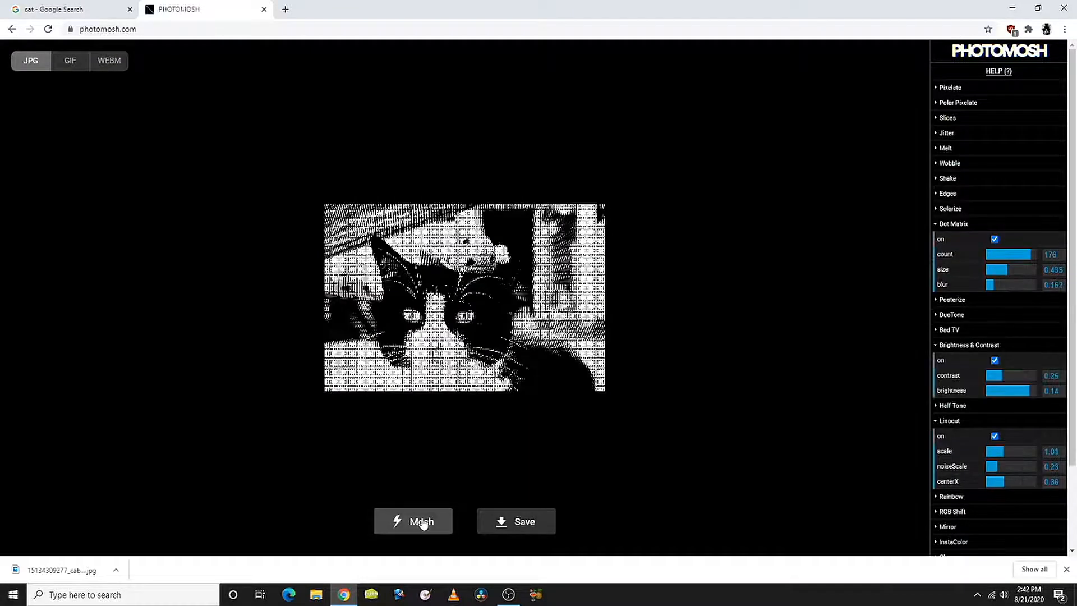
click(422, 522)
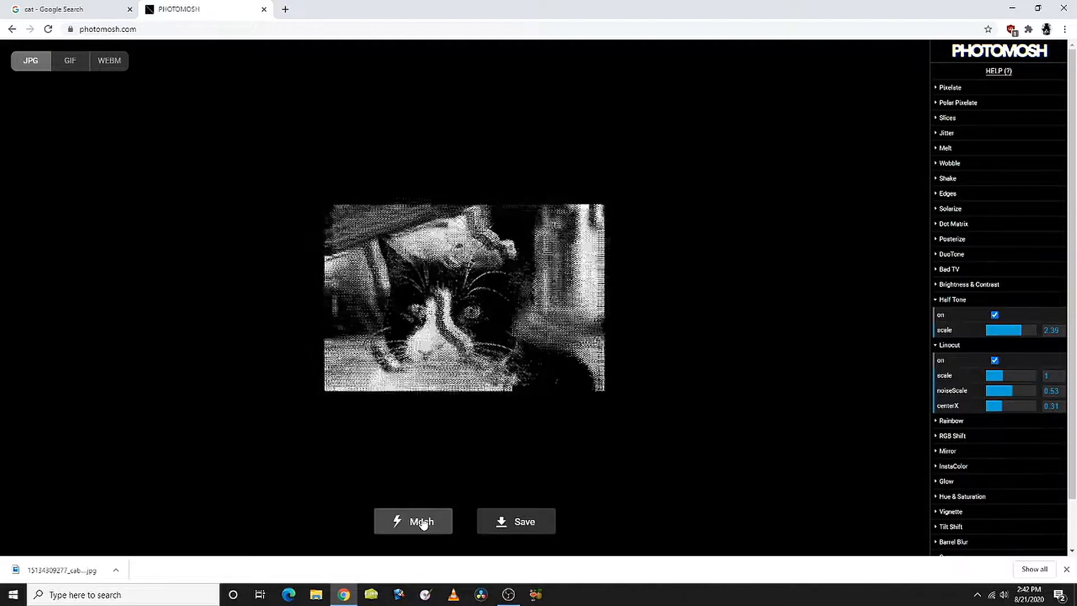
click(422, 522)
click(422, 522)
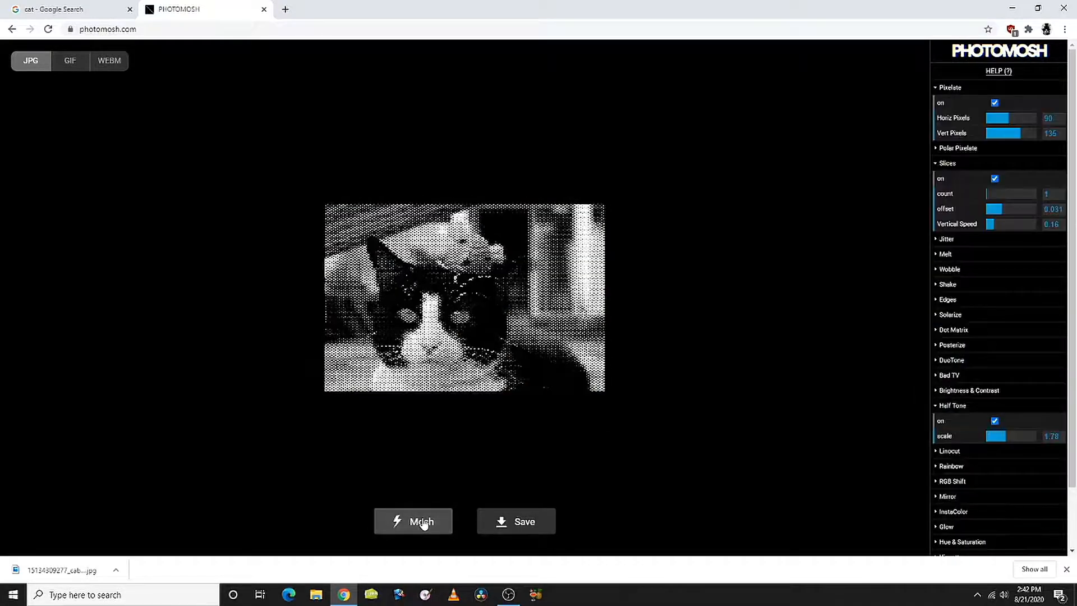
click(422, 522)
click(422, 523)
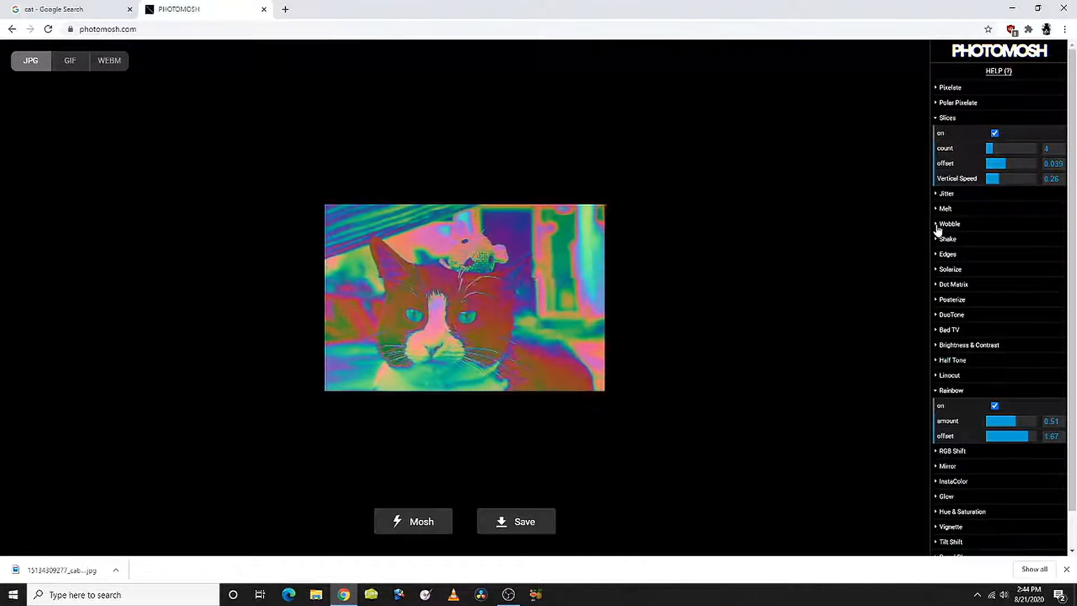
Step: Turn on the Melt and Solarize effects, setting Solarize brightness to 0.63, power to 1.89 and colorize to 0.34
click(946, 209)
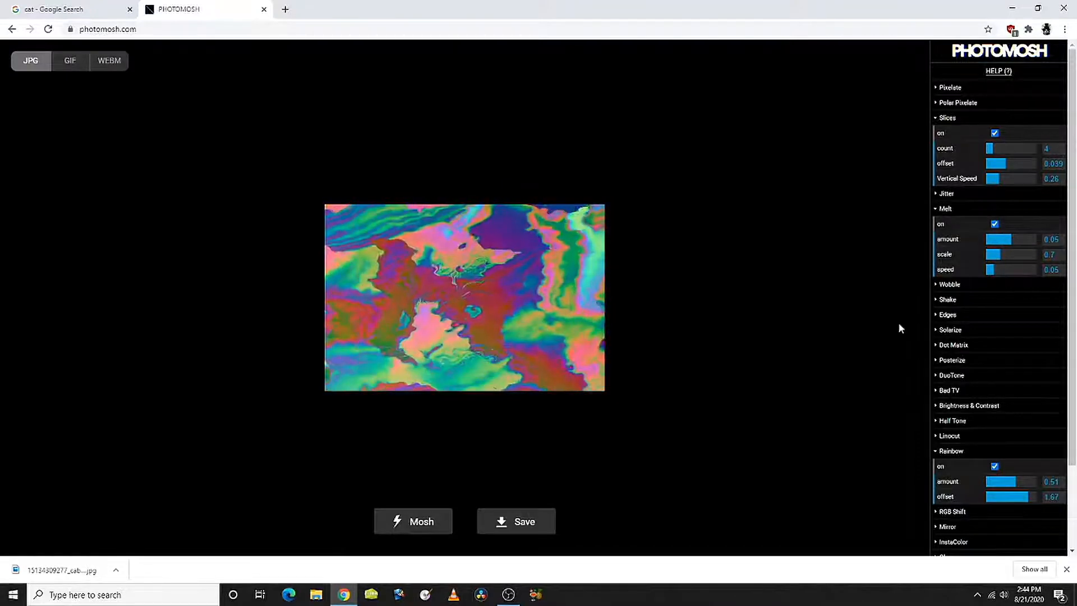
click(938, 331)
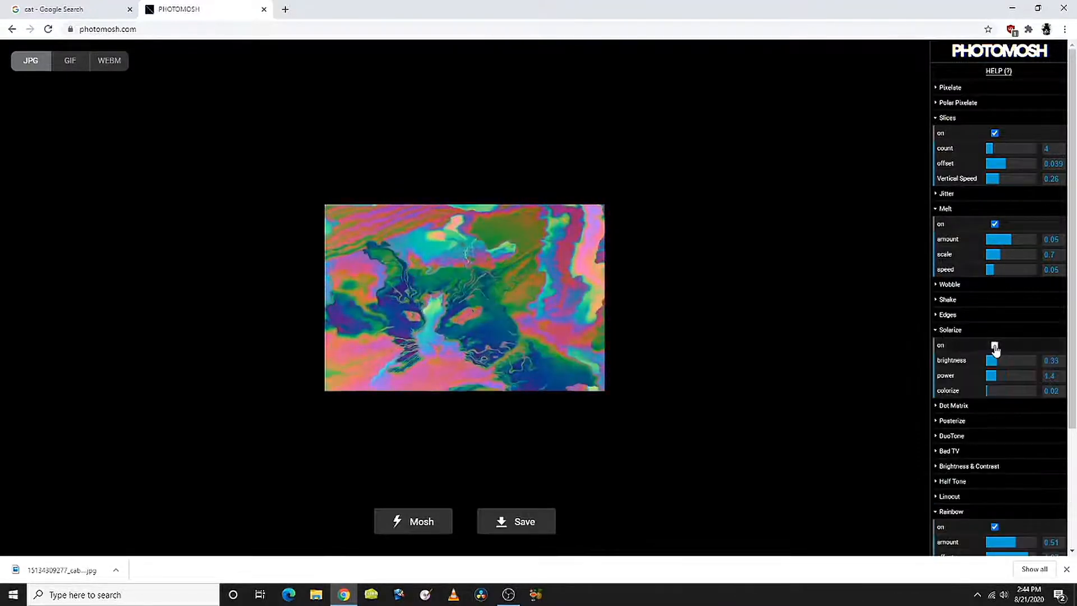
drag(995, 359, 1002, 391)
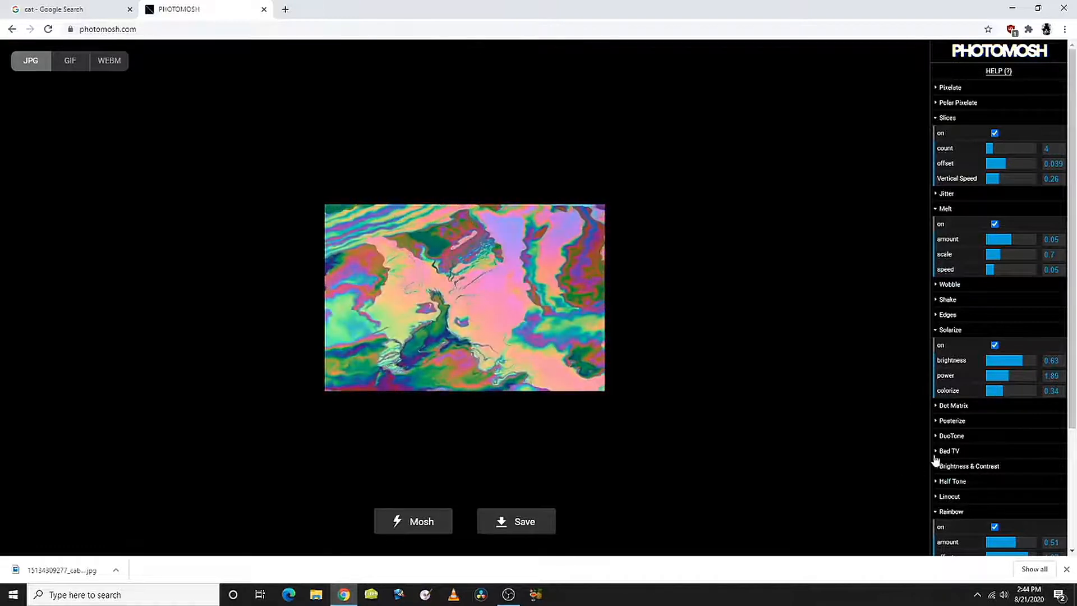
Step: Turn on the DuoTone effect and raise the Melt amount to 0.08
click(948, 436)
click(995, 451)
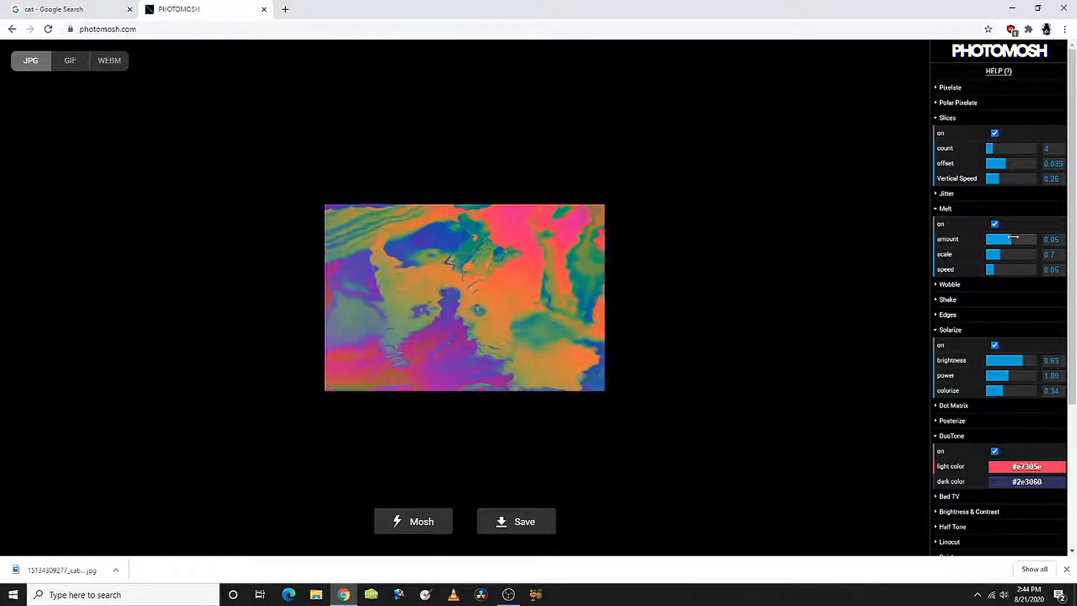
drag(1013, 237, 1027, 239)
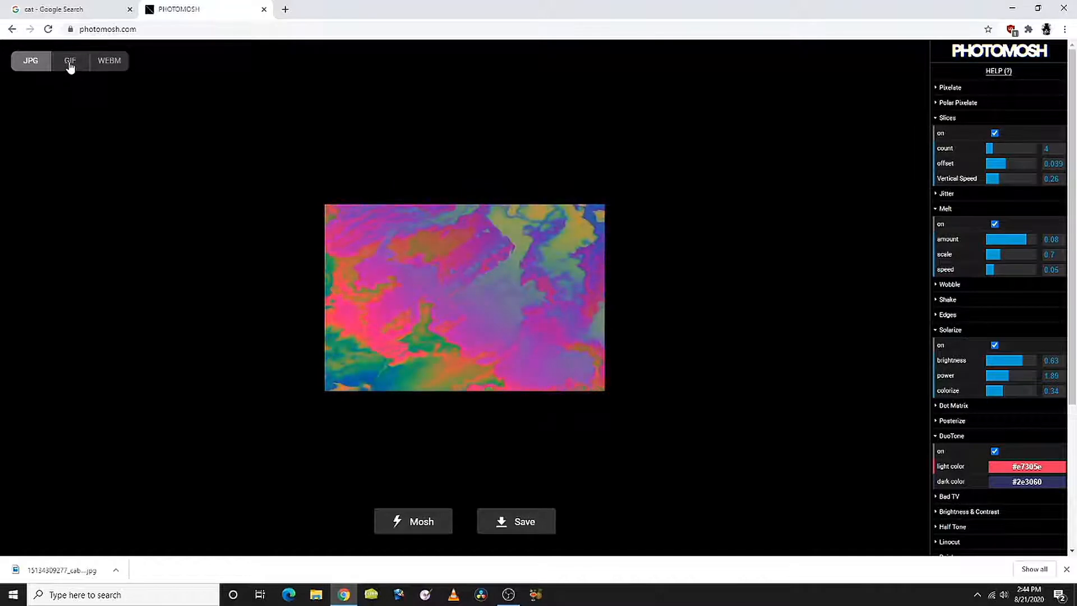
Step: Set the output format to GIF and record the moshed cat animation
click(69, 65)
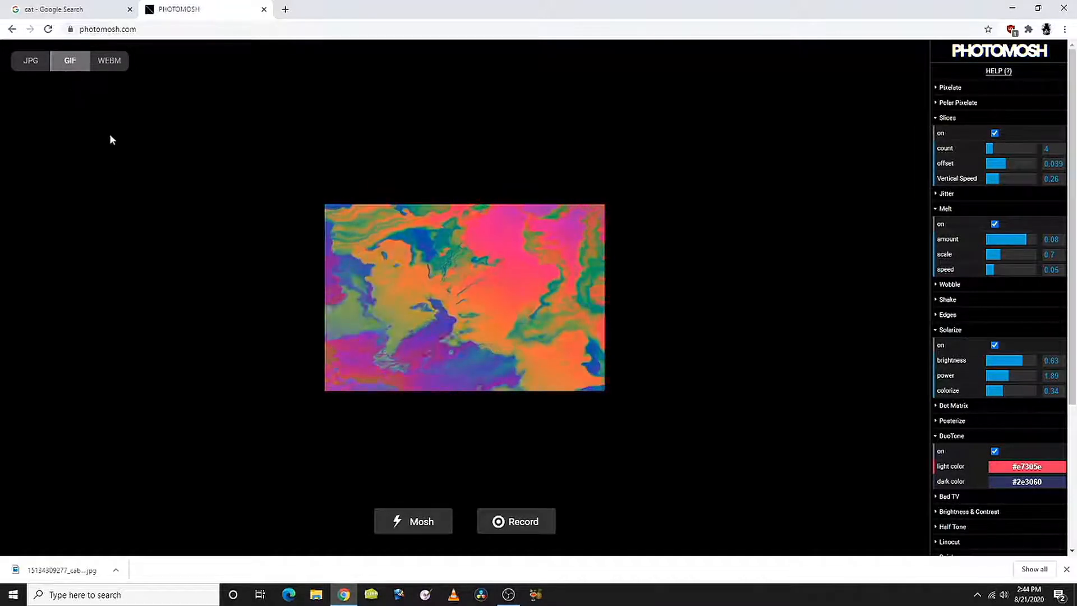
click(529, 523)
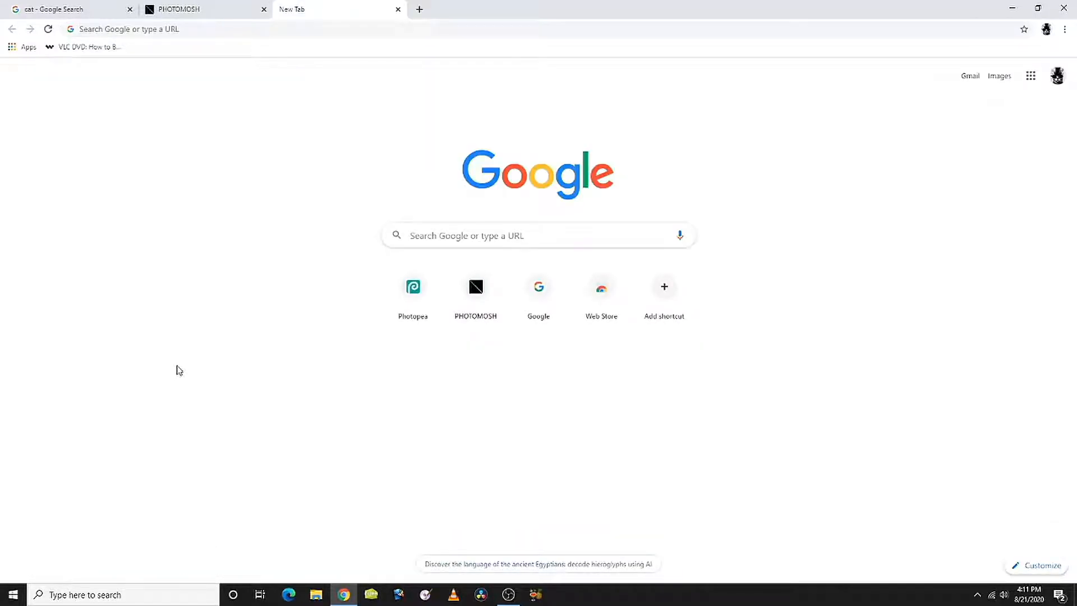
Step: Open the Photopea online editor at photopea.com in the empty browser tab
click(160, 27)
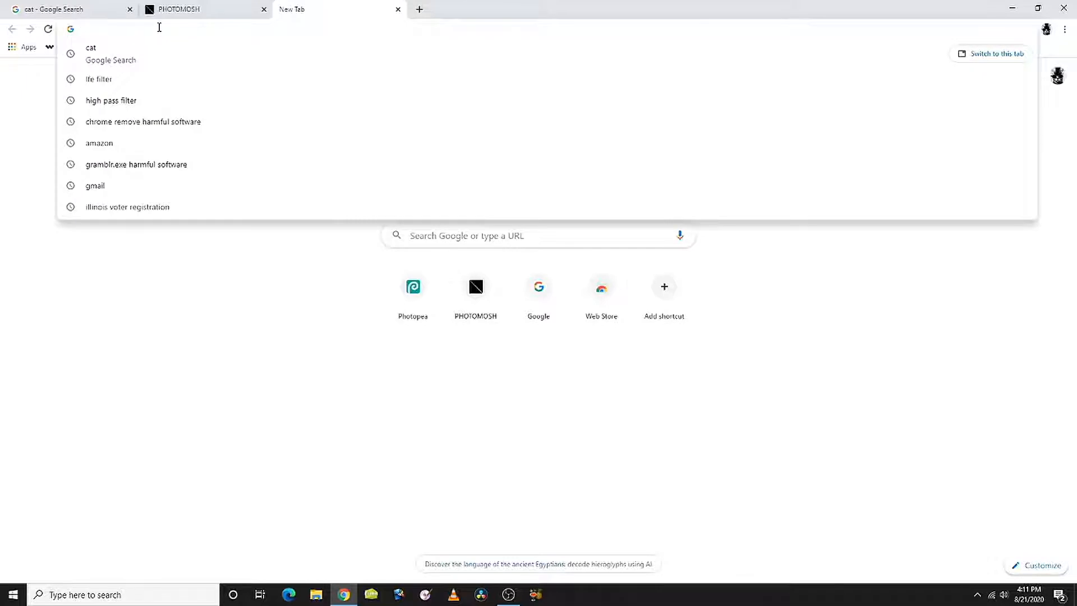
text(photopea)
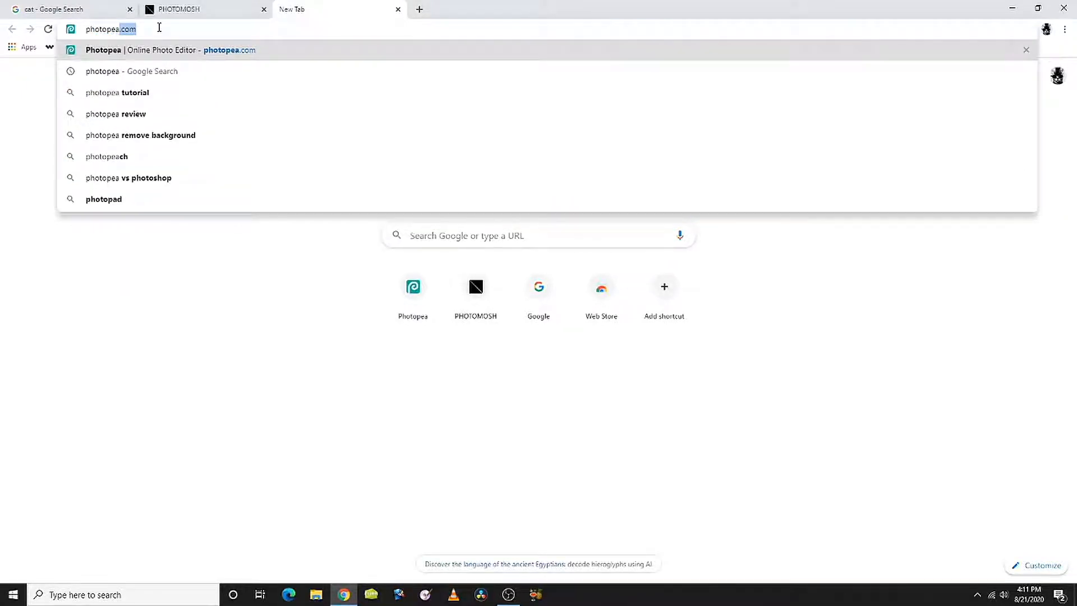
key(Return)
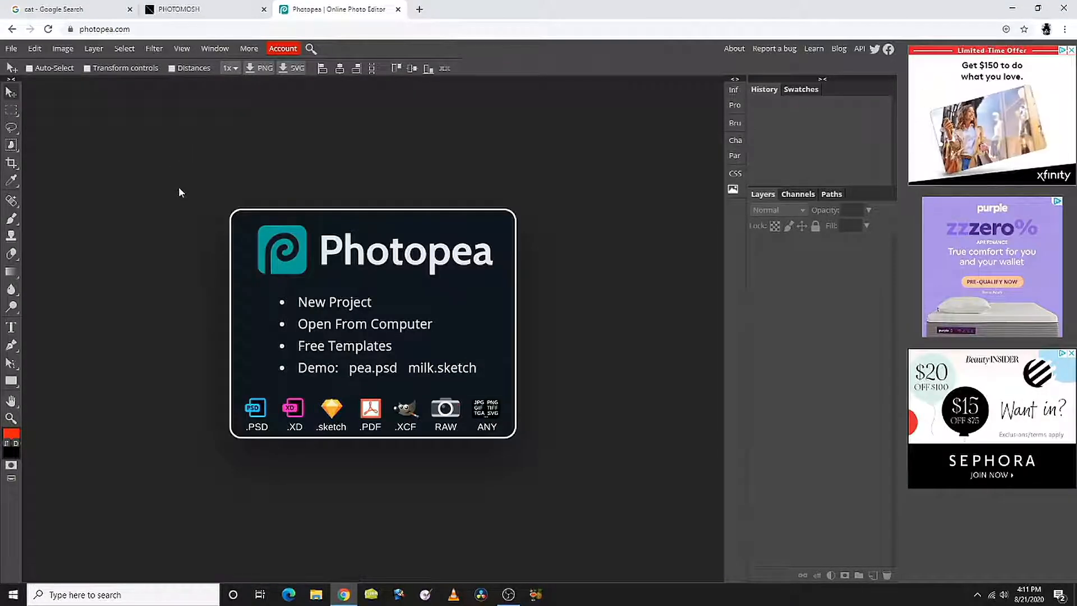
click(377, 326)
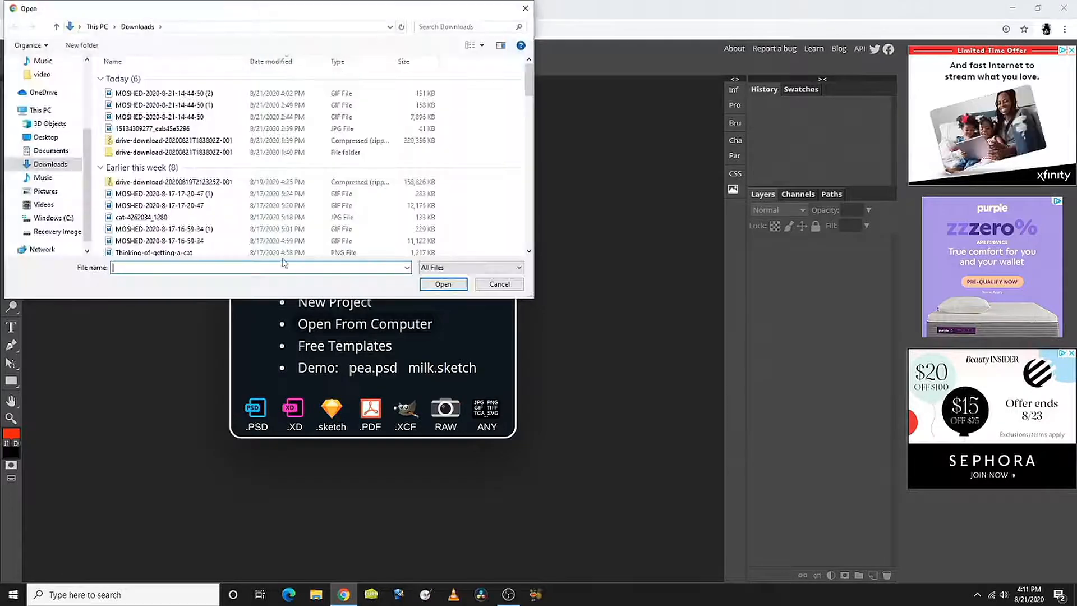
double_click(165, 117)
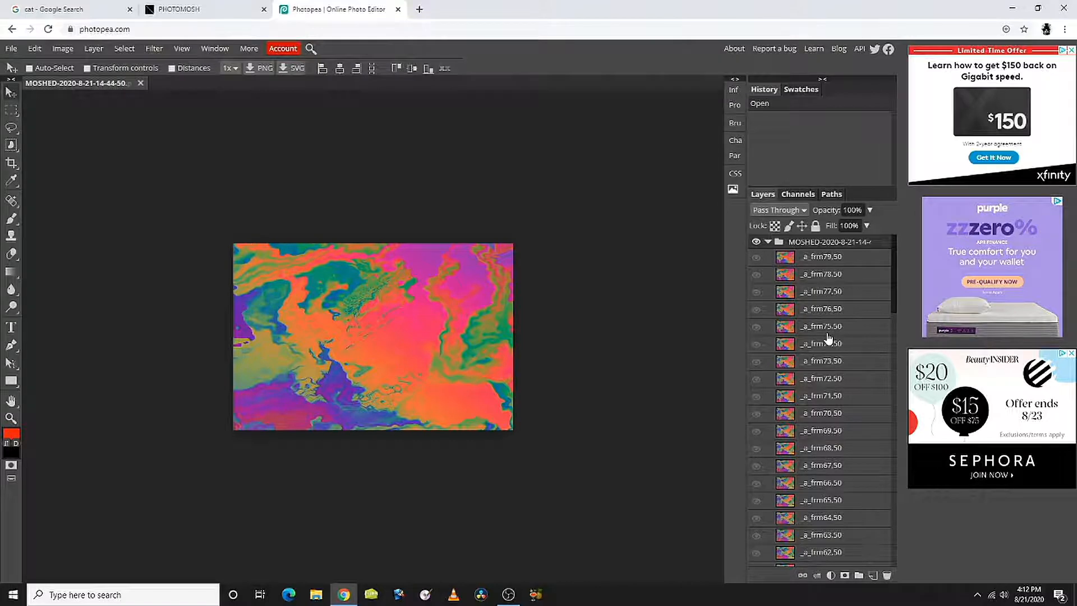
scroll(829, 337, down, 18)
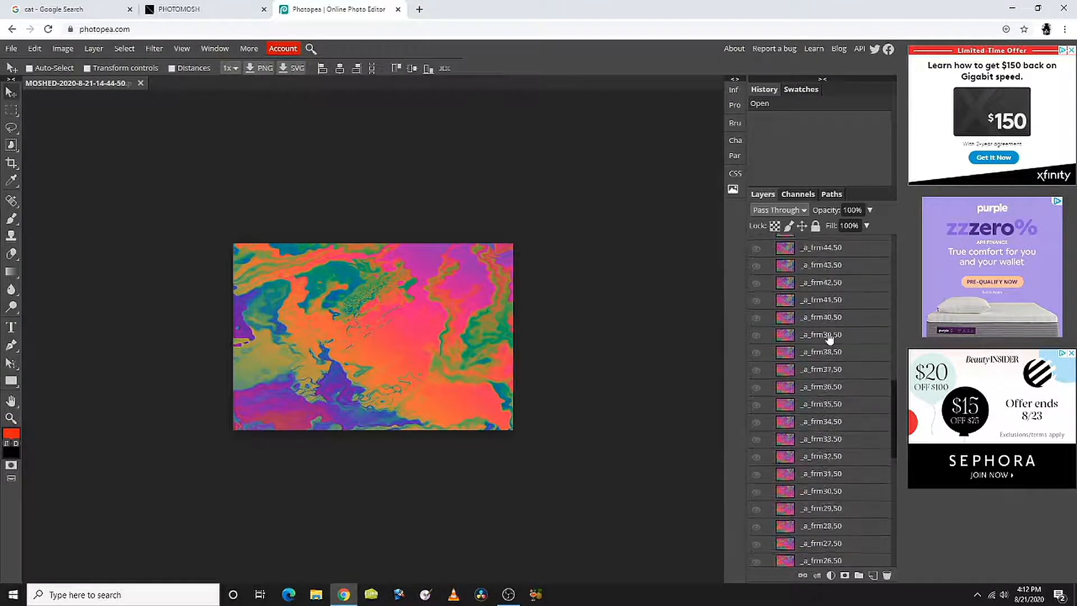
scroll(831, 336, up, 18)
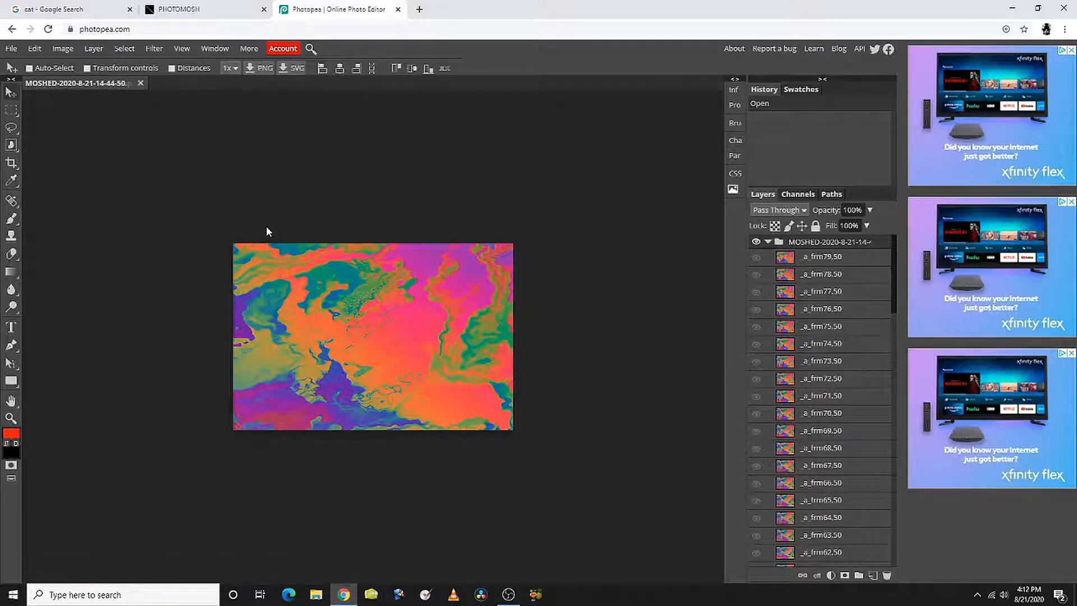
click(11, 49)
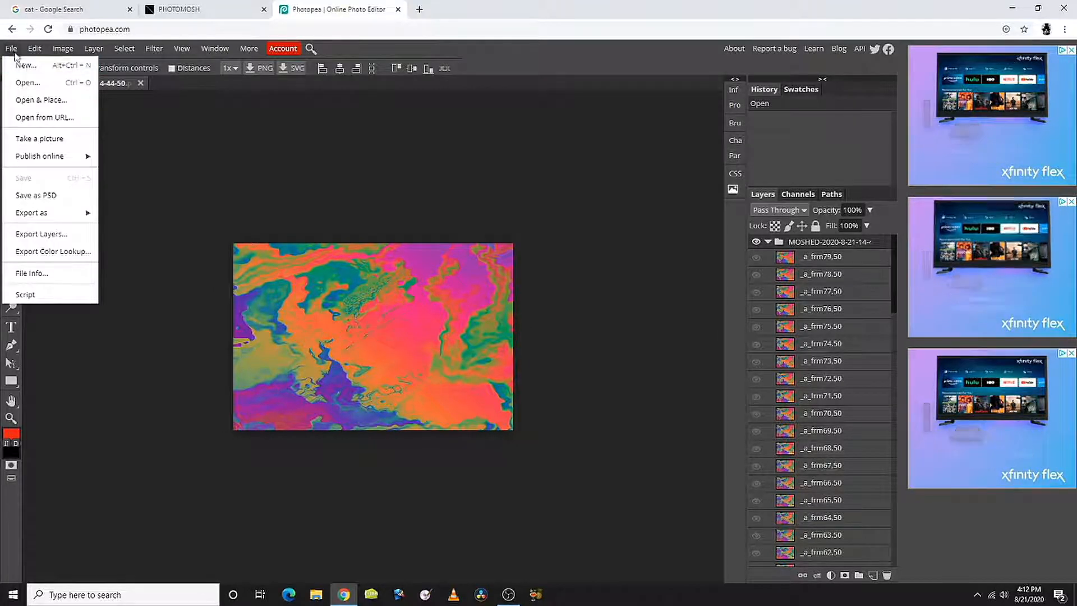
click(46, 103)
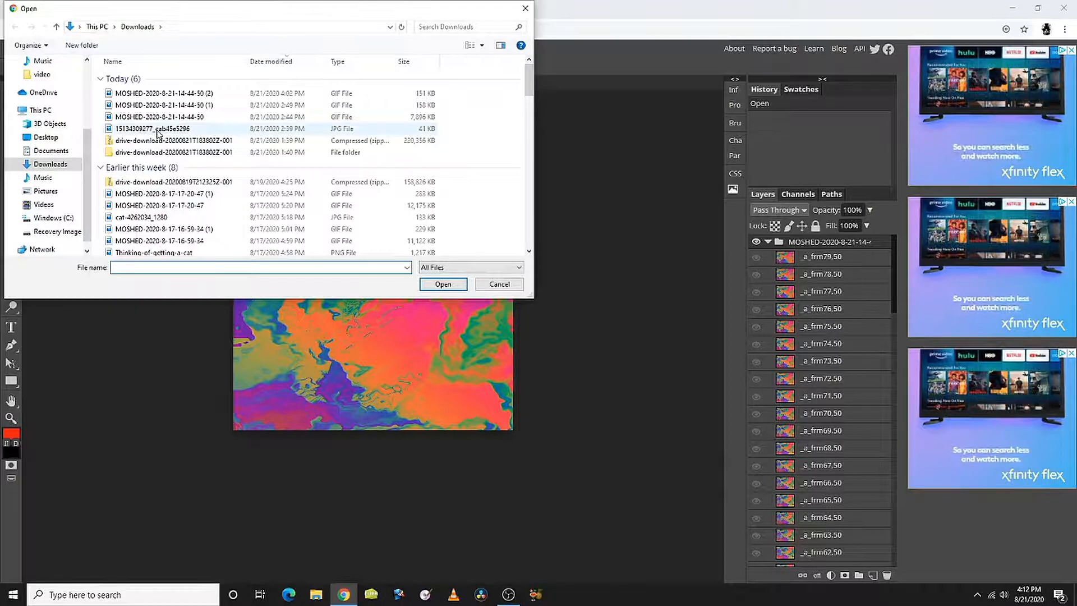
double_click(157, 130)
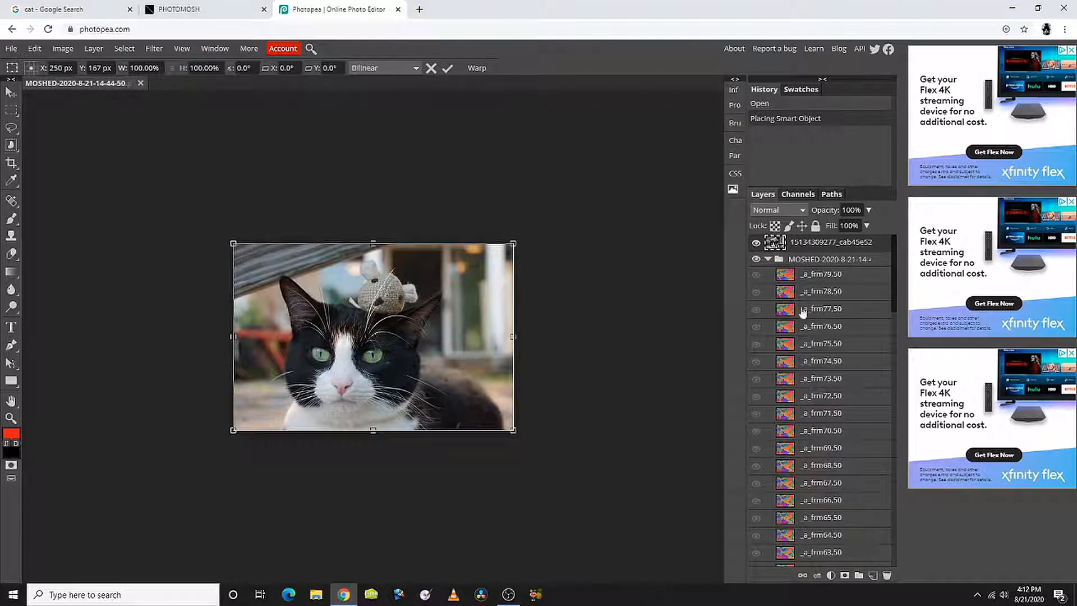
right_click(822, 247)
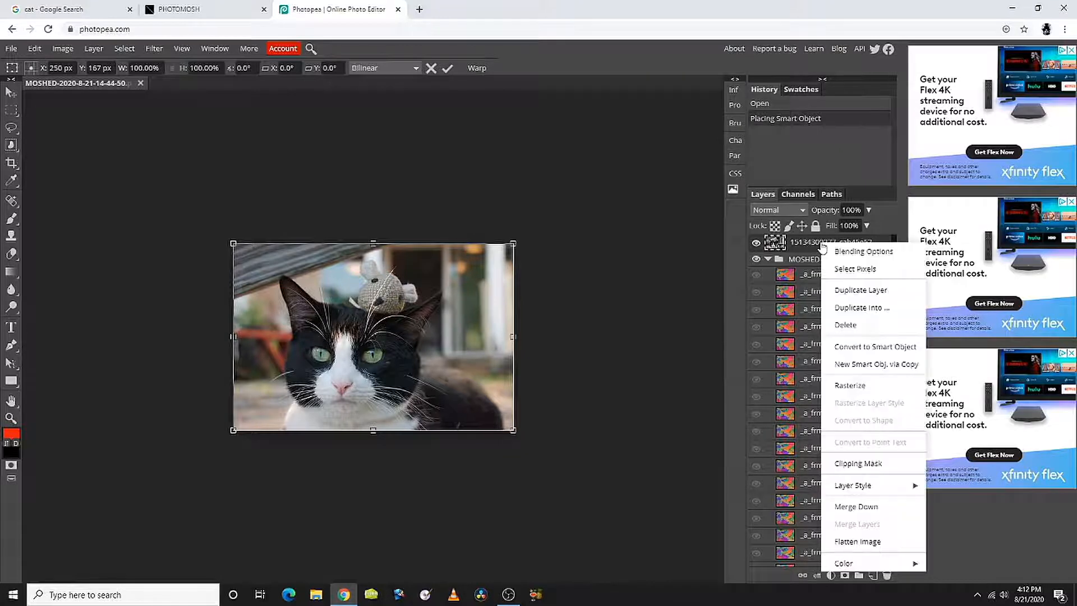
click(868, 389)
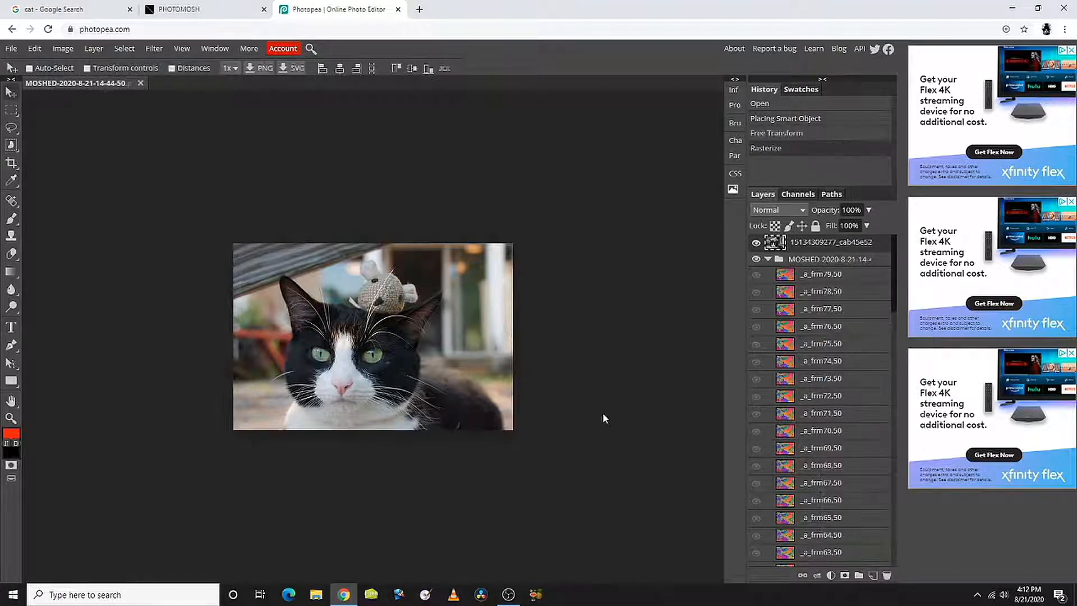
Step: Choose the Eraser tool with a 5 px brush size for working on the cat's eyes
click(11, 255)
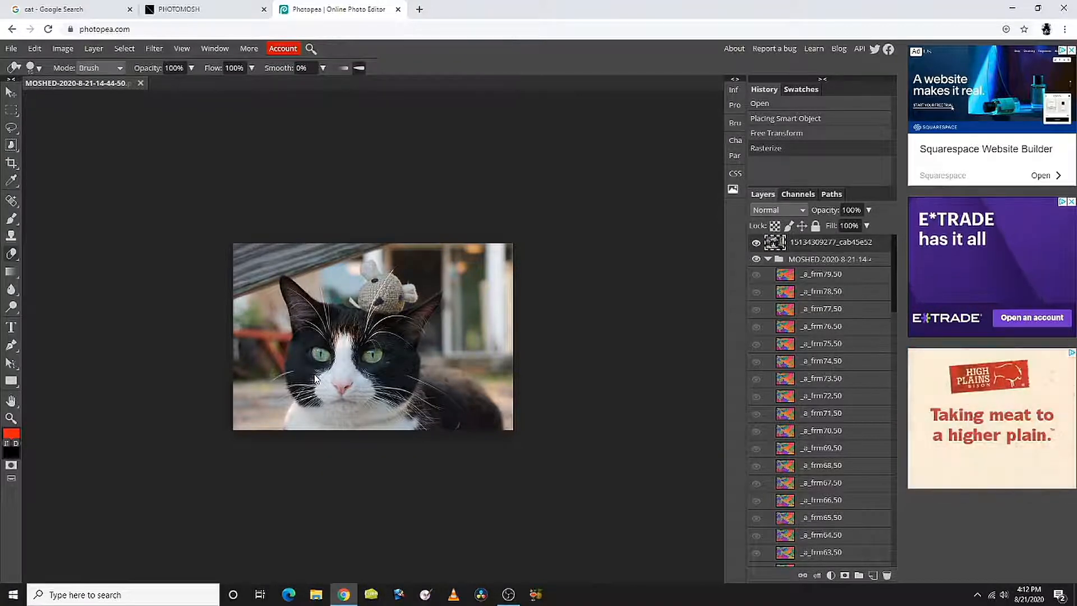
scroll(314, 379, up, 5)
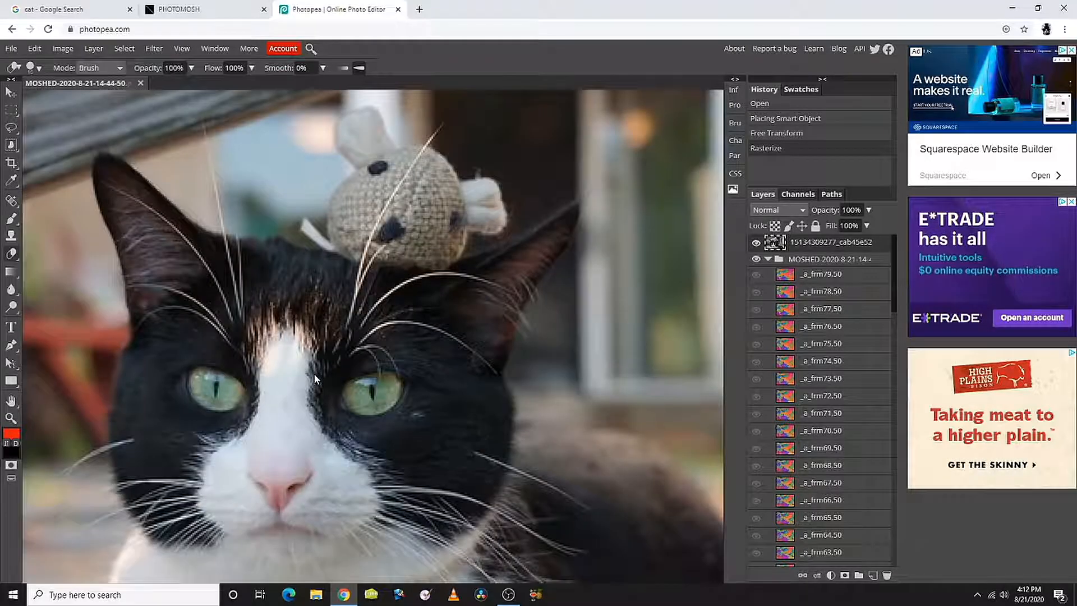
scroll(314, 373, up, 1)
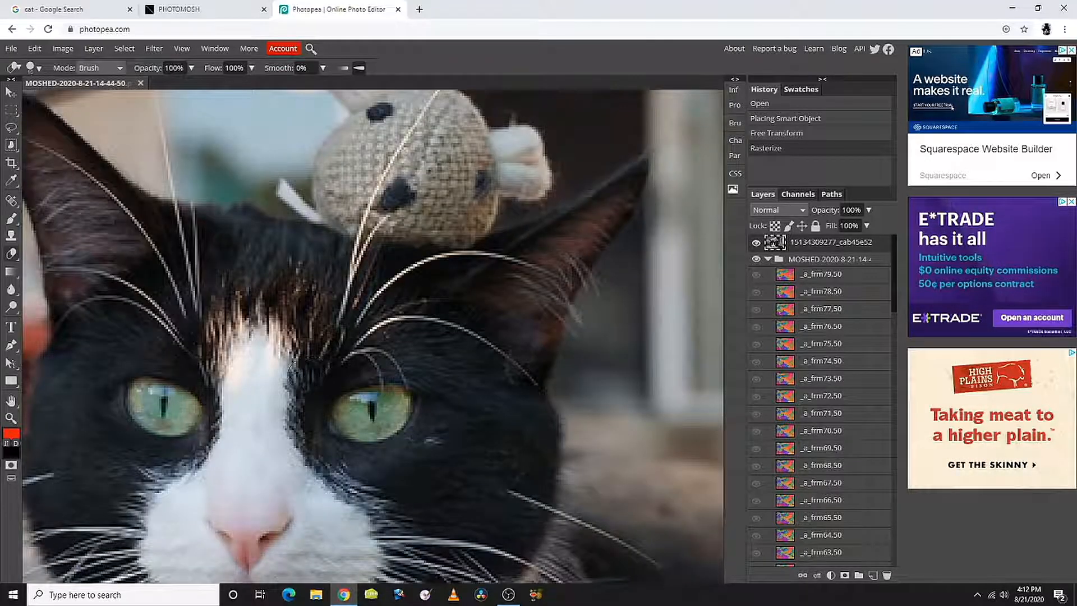
click(39, 70)
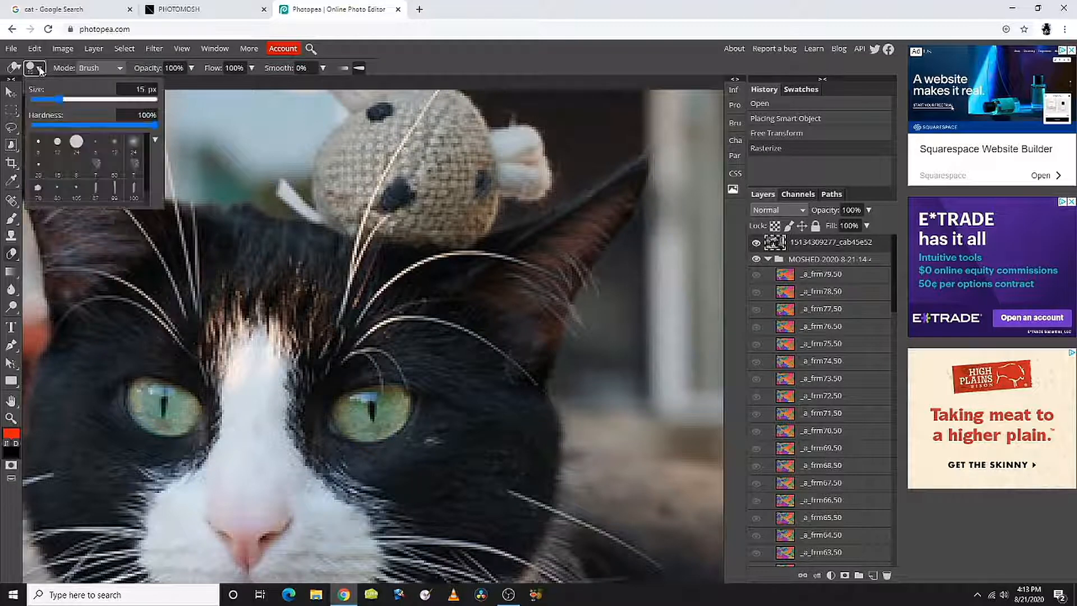
drag(61, 99, 51, 98)
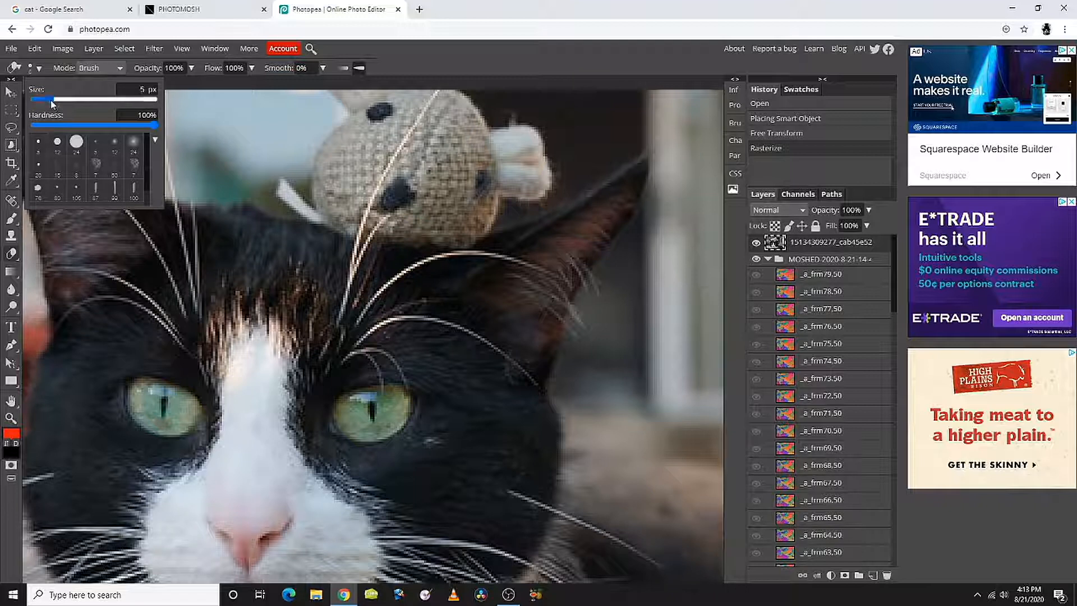
click(204, 84)
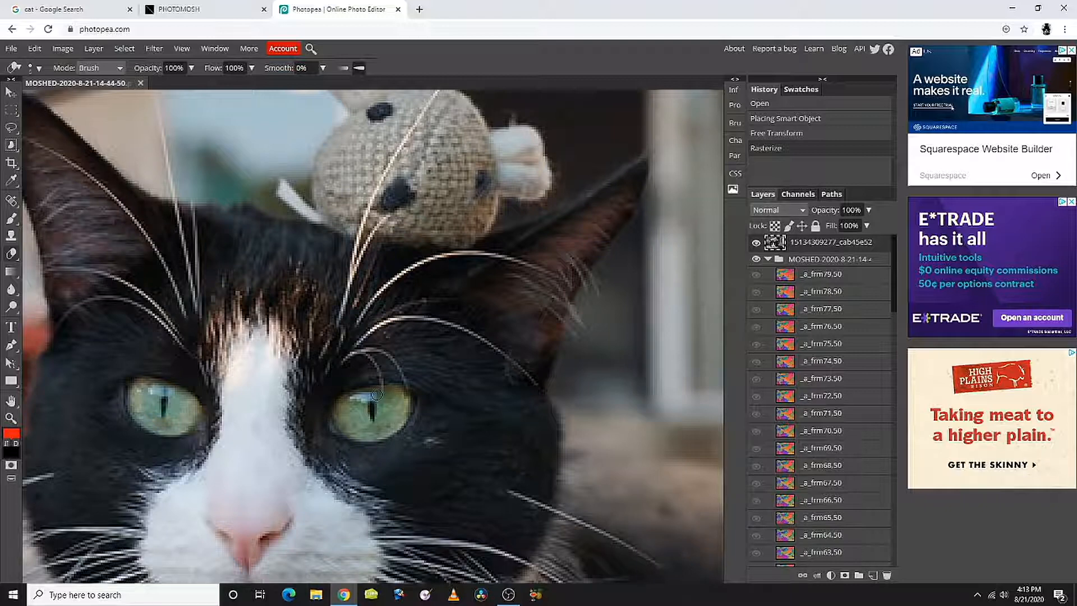
Step: Erase the whole eye on the right side of the cat's face up to its edges, revealing the GIF frames beneath
mouse_move(377, 395)
mouse_down()
mouse_move(350, 403)
mouse_move(365, 420)
mouse_move(391, 401)
mouse_move(364, 409)
mouse_move(402, 406)
mouse_move(380, 424)
mouse_move(349, 407)
mouse_move(348, 421)
mouse_move(372, 431)
mouse_move(396, 392)
mouse_move(386, 400)
mouse_move(395, 404)
mouse_up()
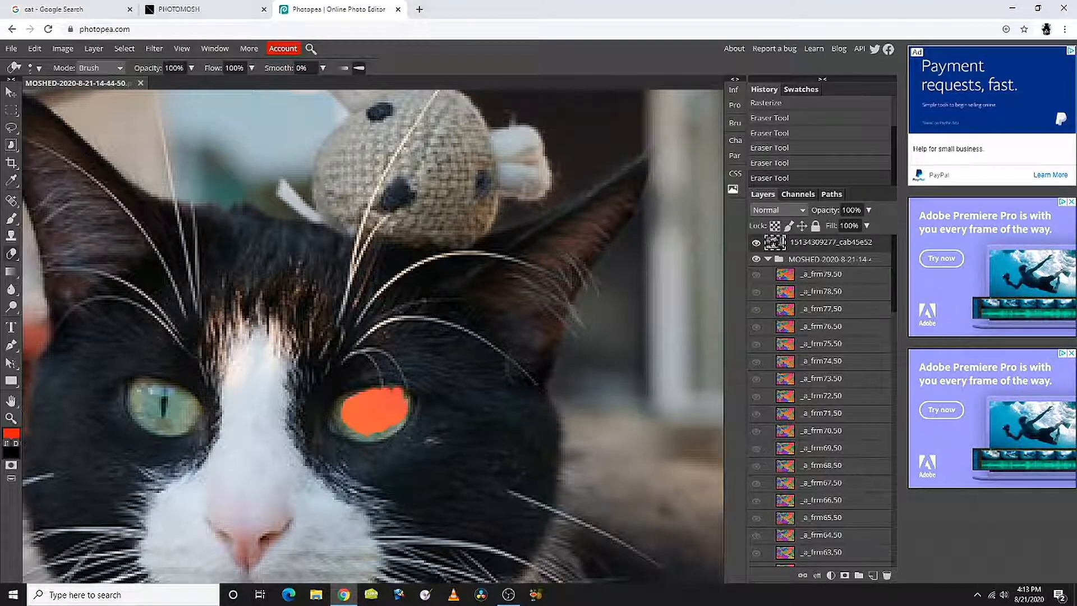
click(426, 381)
key(ctrl+z)
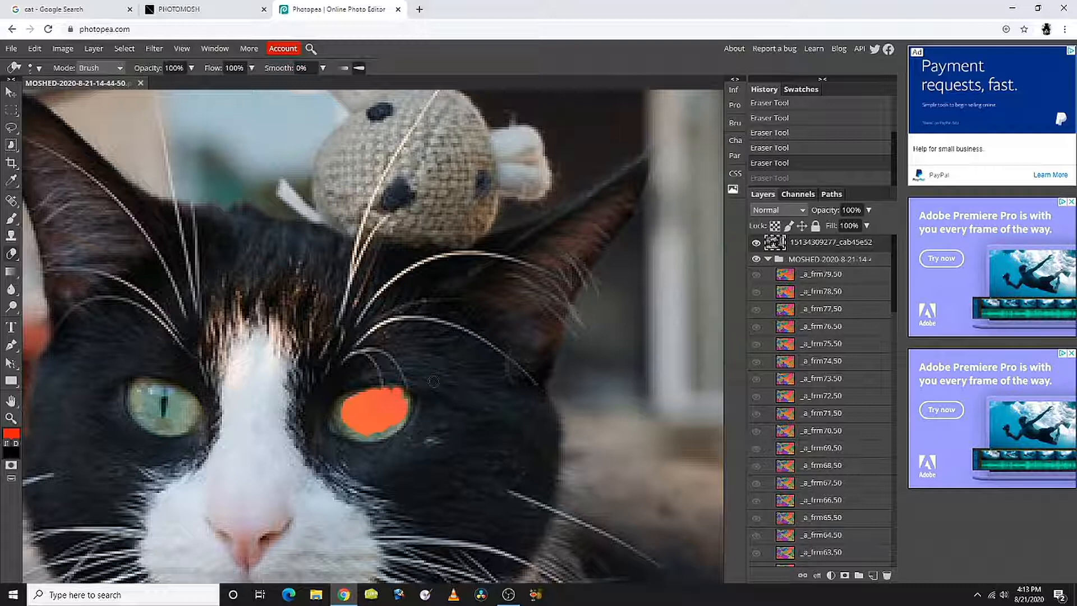
click(403, 399)
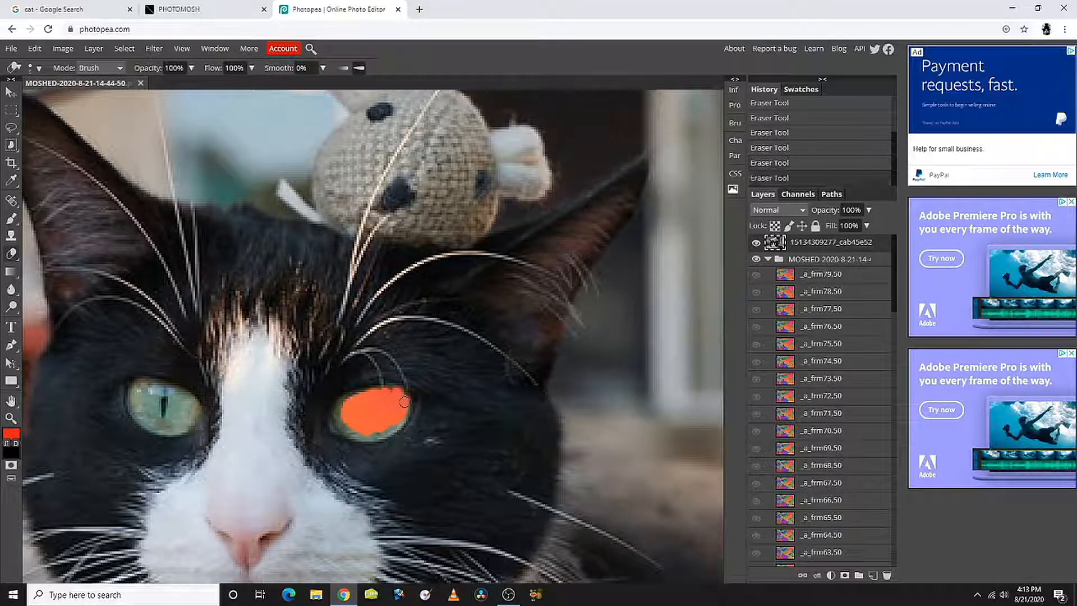
mouse_move(404, 402)
mouse_down()
mouse_move(403, 423)
mouse_move(367, 432)
mouse_move(342, 413)
mouse_move(360, 397)
mouse_up()
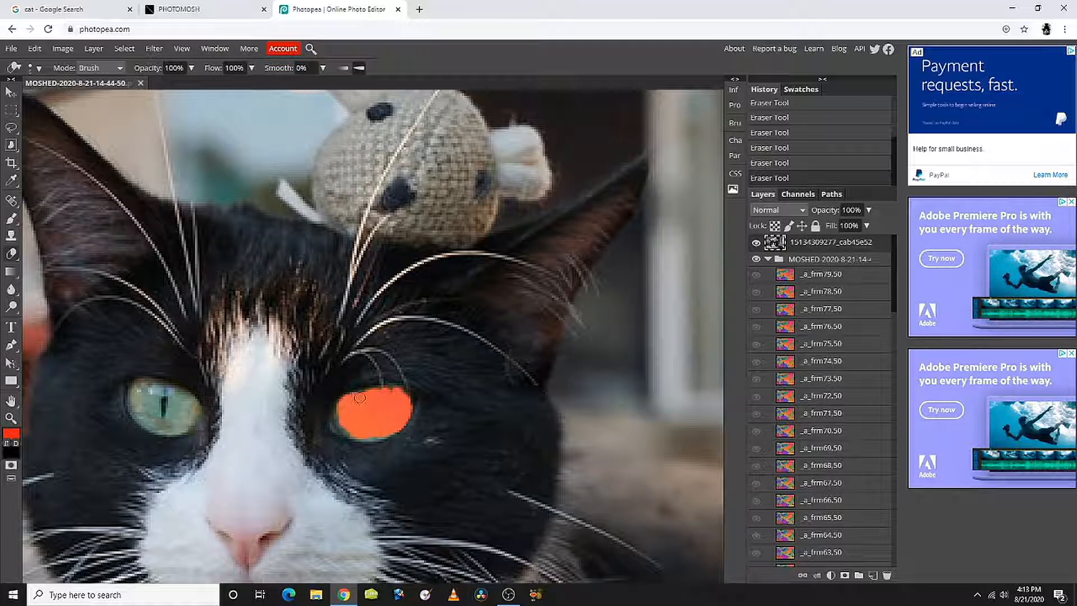
click(394, 393)
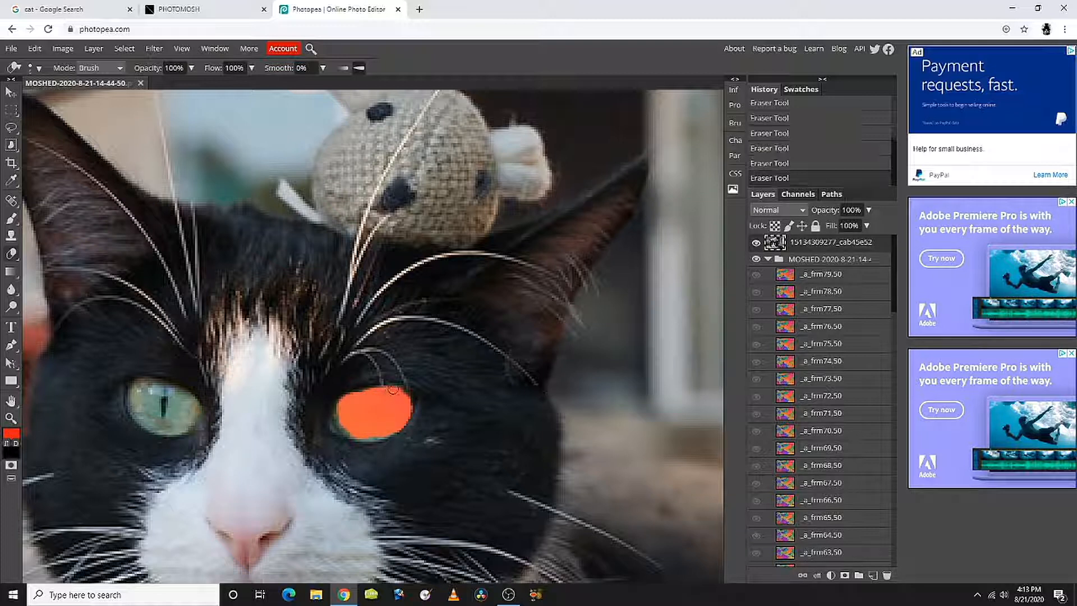
click(395, 391)
click(392, 389)
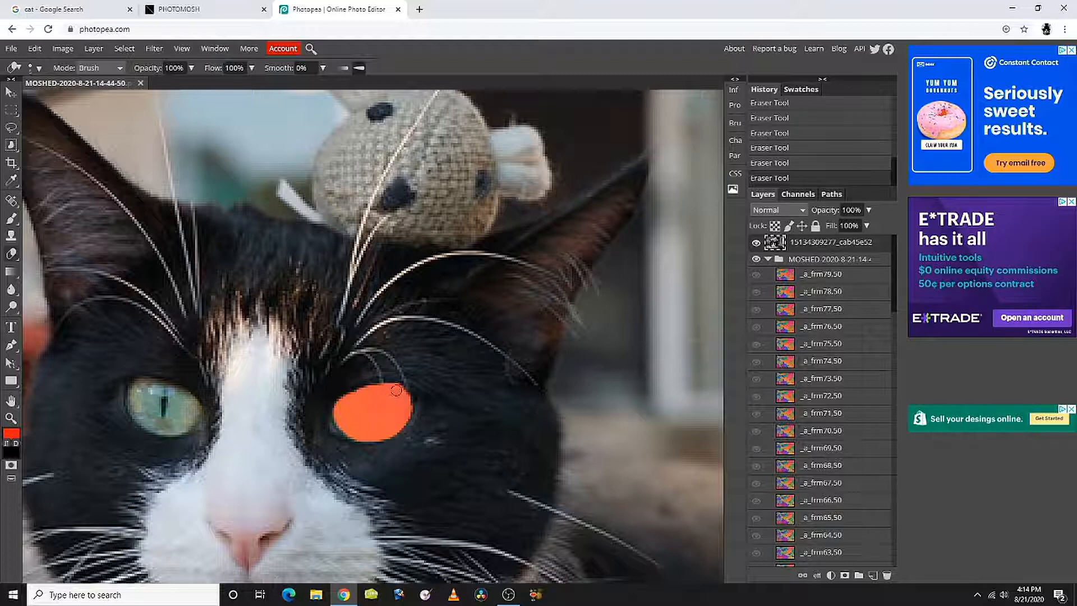
click(357, 395)
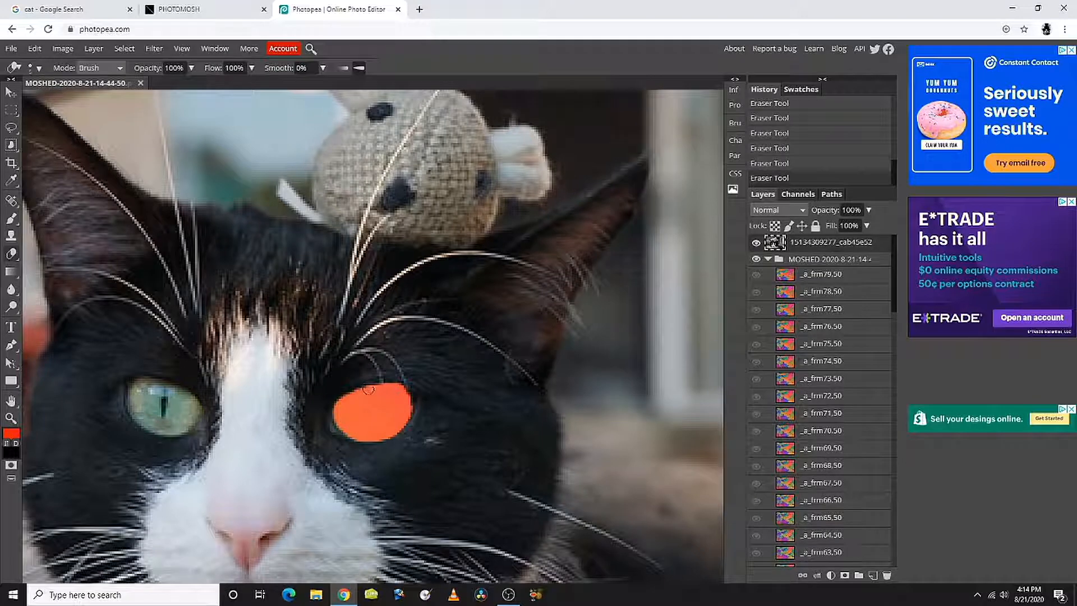
click(366, 392)
drag(361, 423, 352, 422)
click(380, 389)
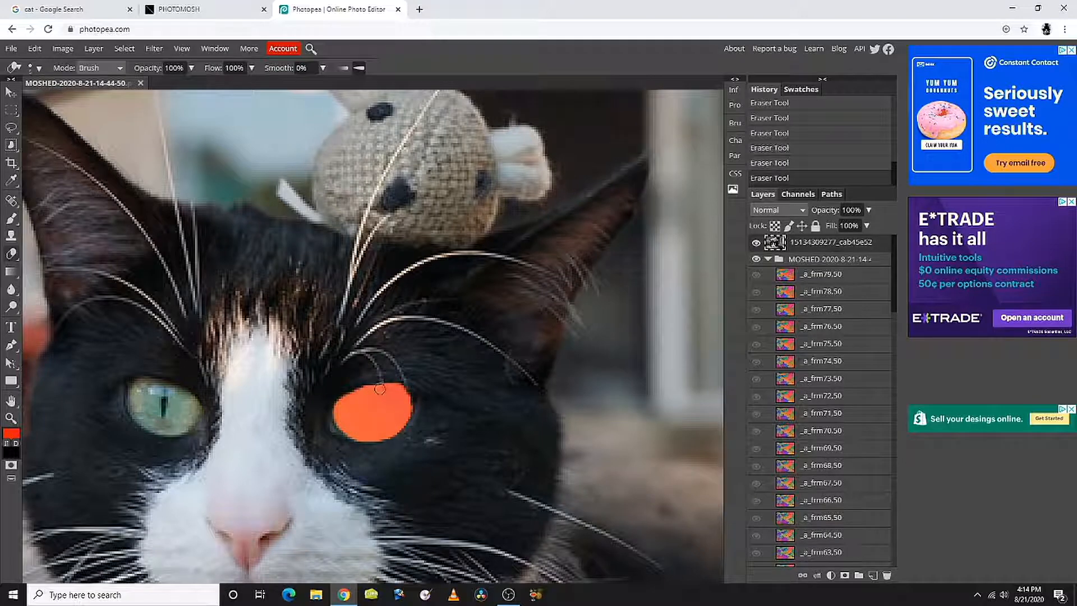
click(375, 388)
click(372, 388)
click(372, 389)
click(338, 418)
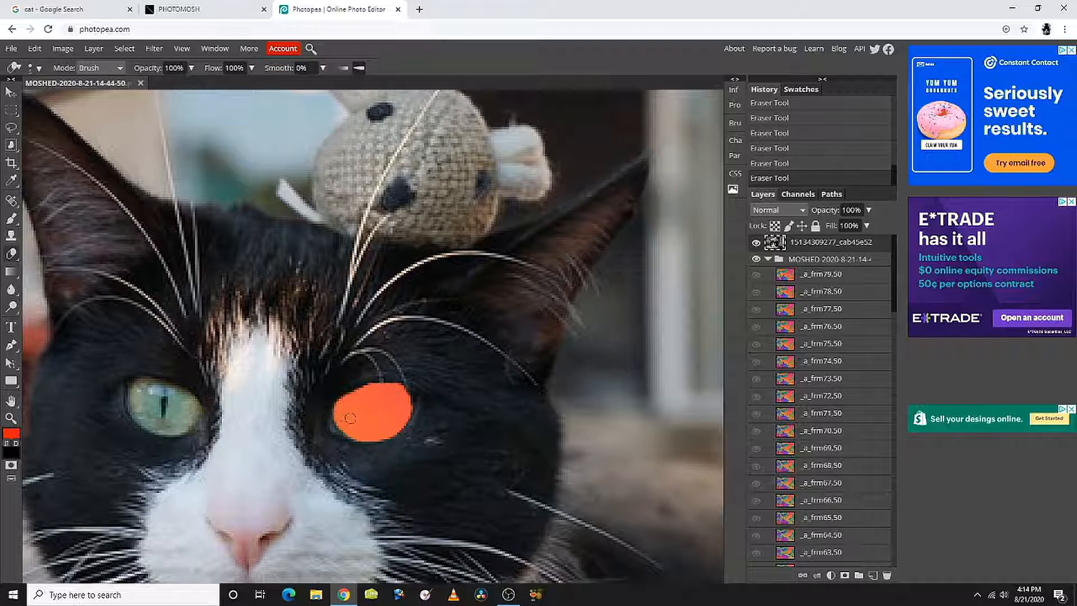
click(365, 392)
click(361, 392)
click(350, 399)
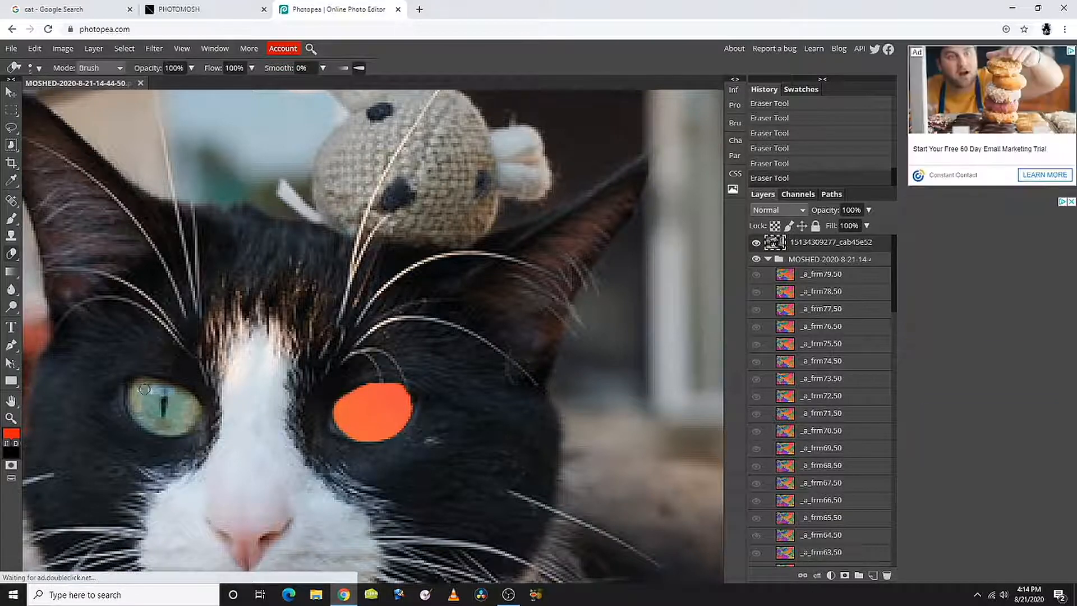
Step: Erase the eye on the left side of the cat's face up to its edges, undoing one stray stroke
mouse_move(140, 379)
mouse_down()
mouse_move(154, 413)
mouse_move(174, 416)
mouse_move(155, 400)
mouse_move(170, 394)
mouse_move(191, 405)
mouse_move(184, 421)
mouse_move(157, 422)
mouse_move(138, 388)
mouse_move(140, 412)
mouse_move(186, 426)
mouse_up()
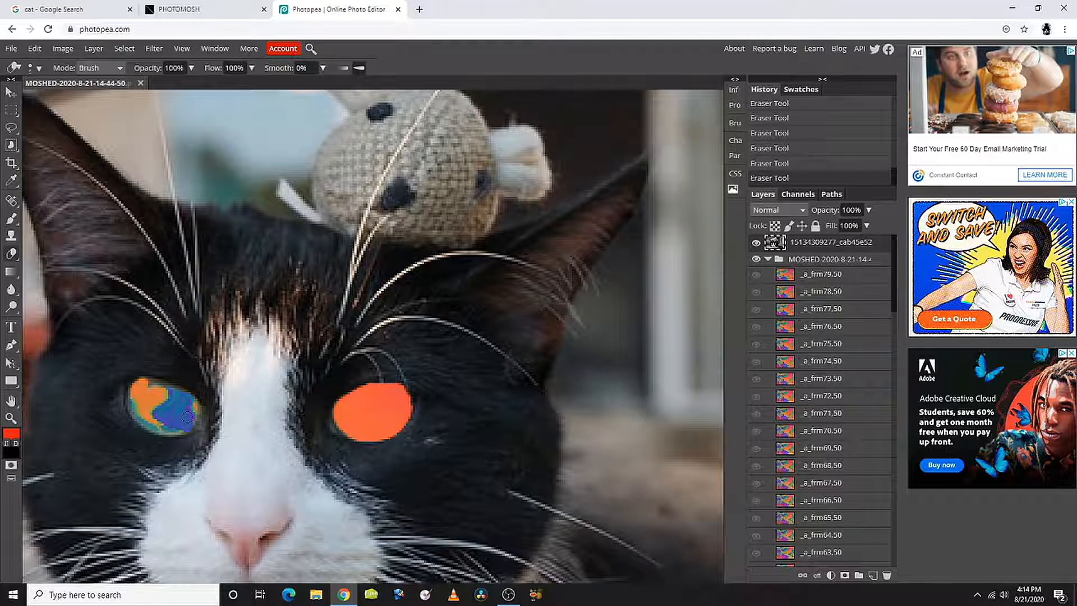
key(ctrl+z)
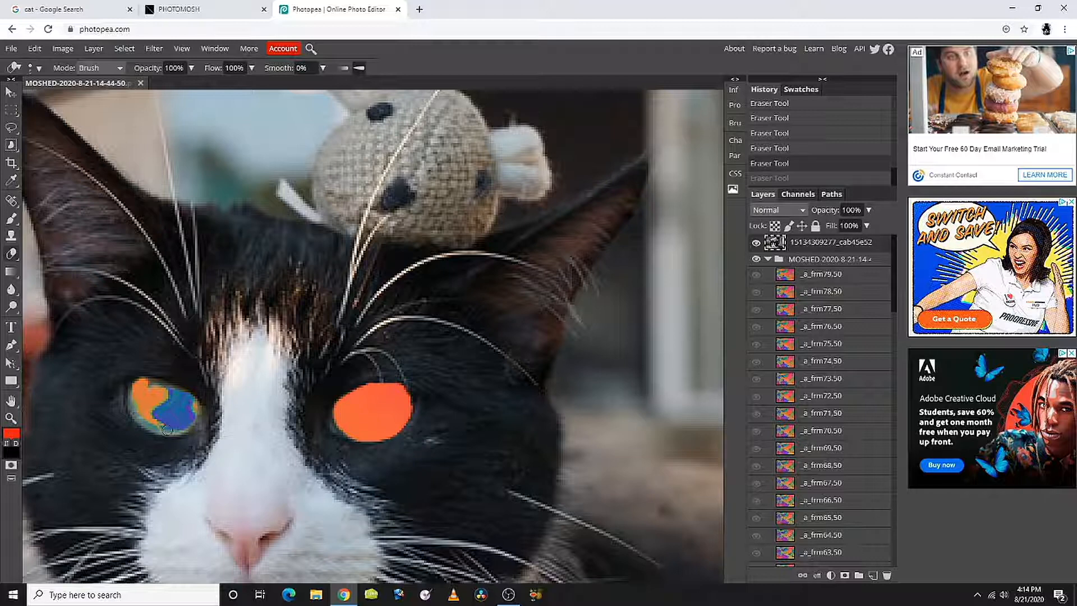
click(171, 430)
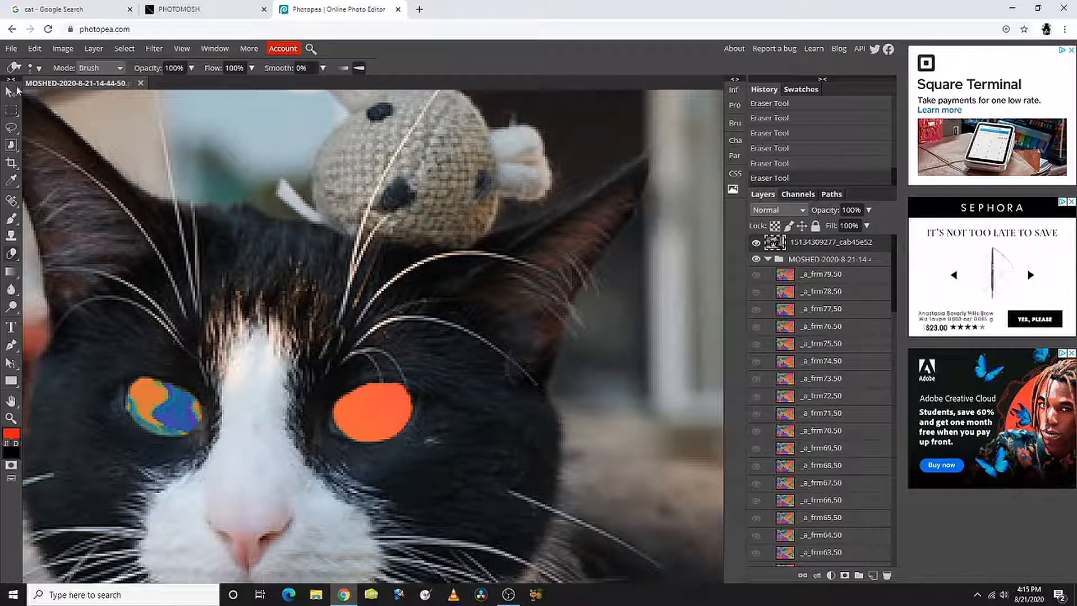
Step: Export the composition as a 499 × 333 px GIF at 100% quality and open the downloaded file
click(11, 49)
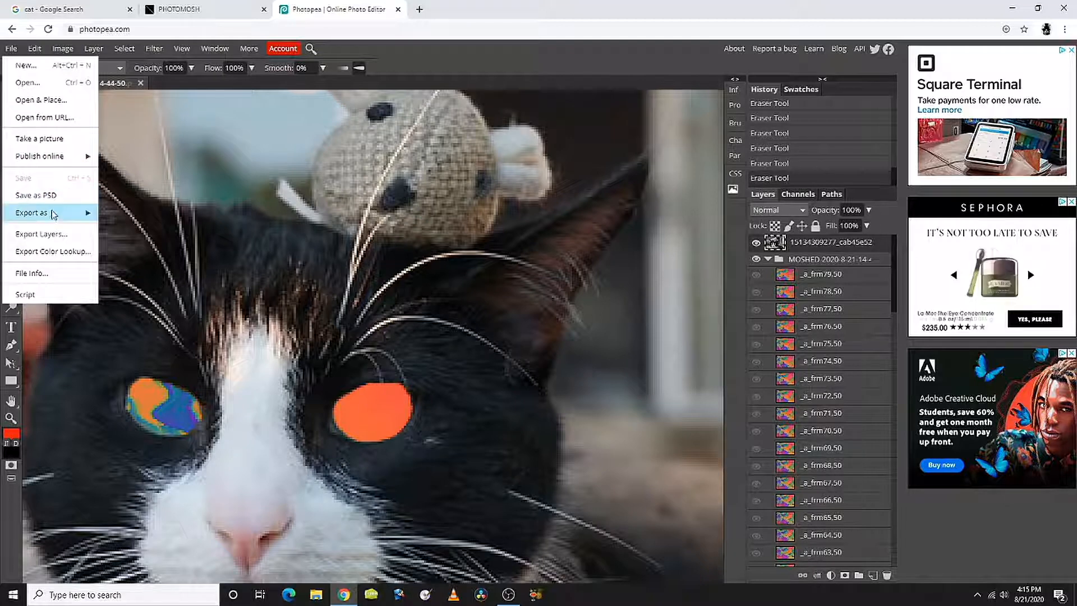
mouse_move(54, 216)
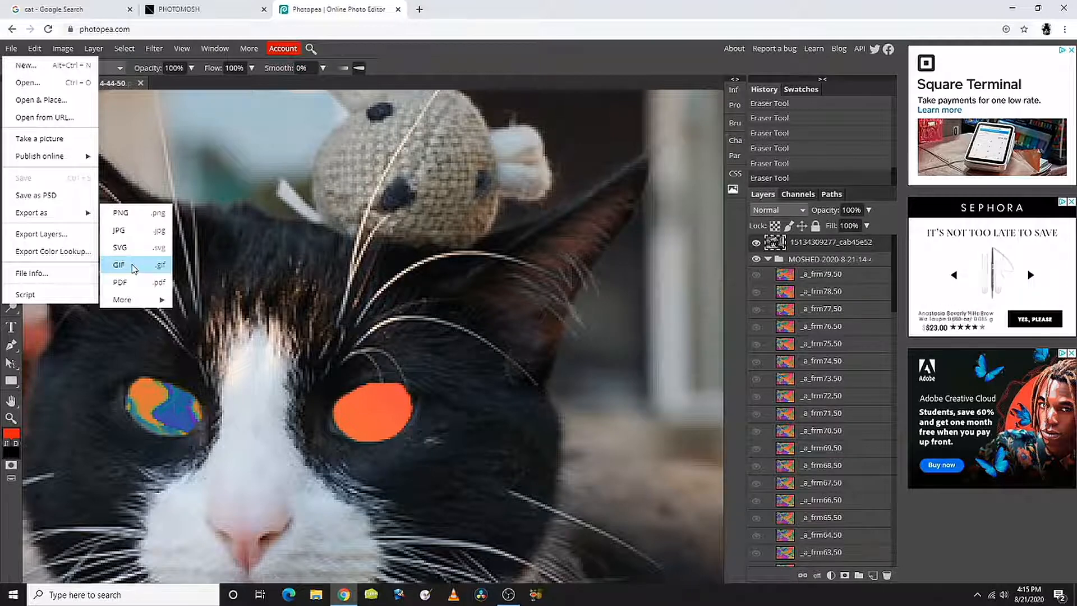
click(133, 269)
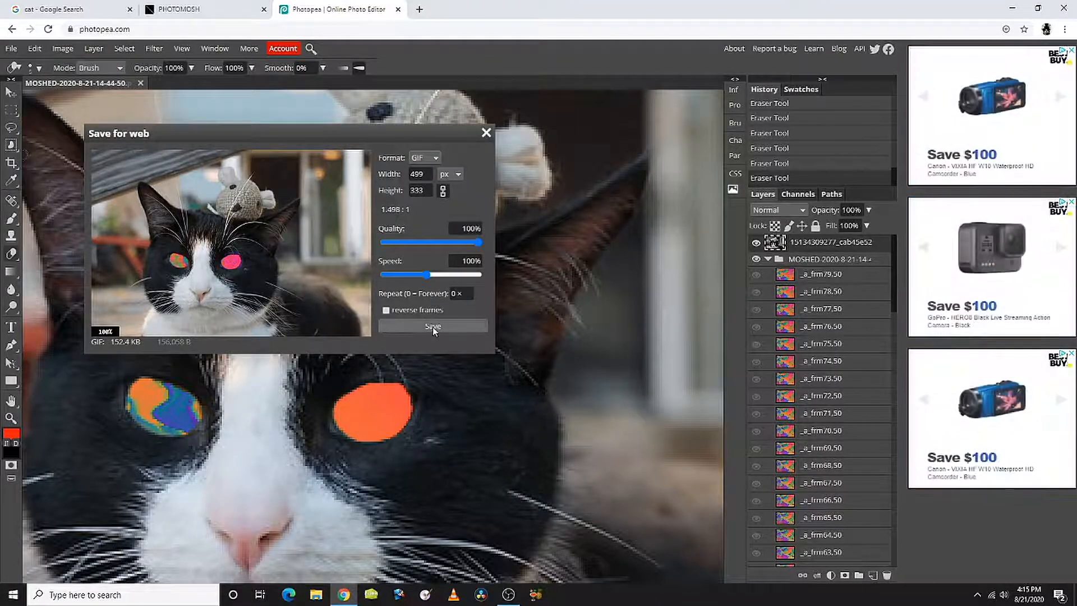
click(432, 326)
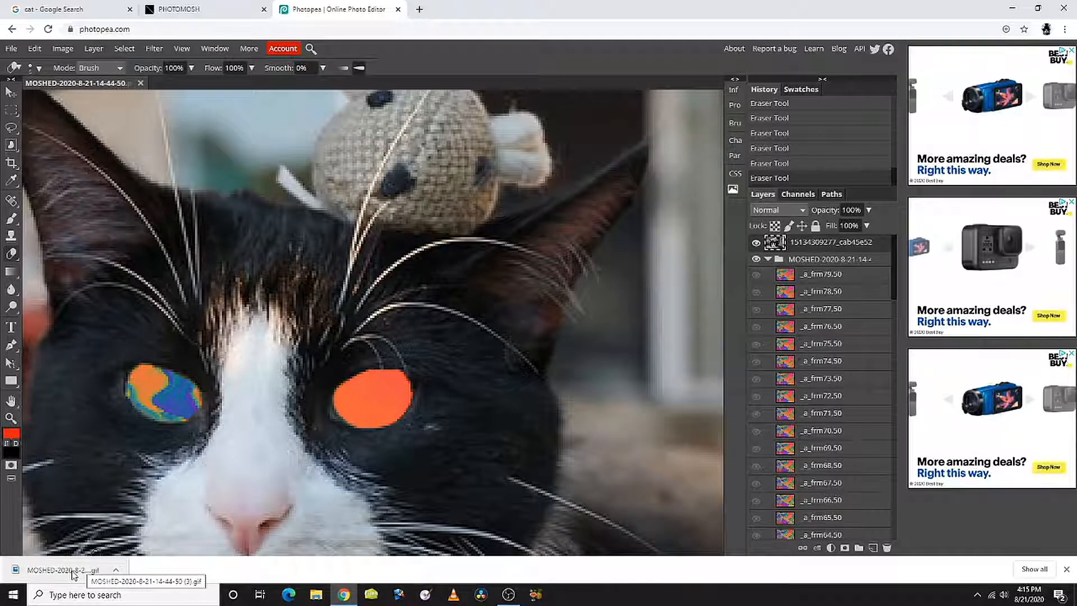
click(73, 574)
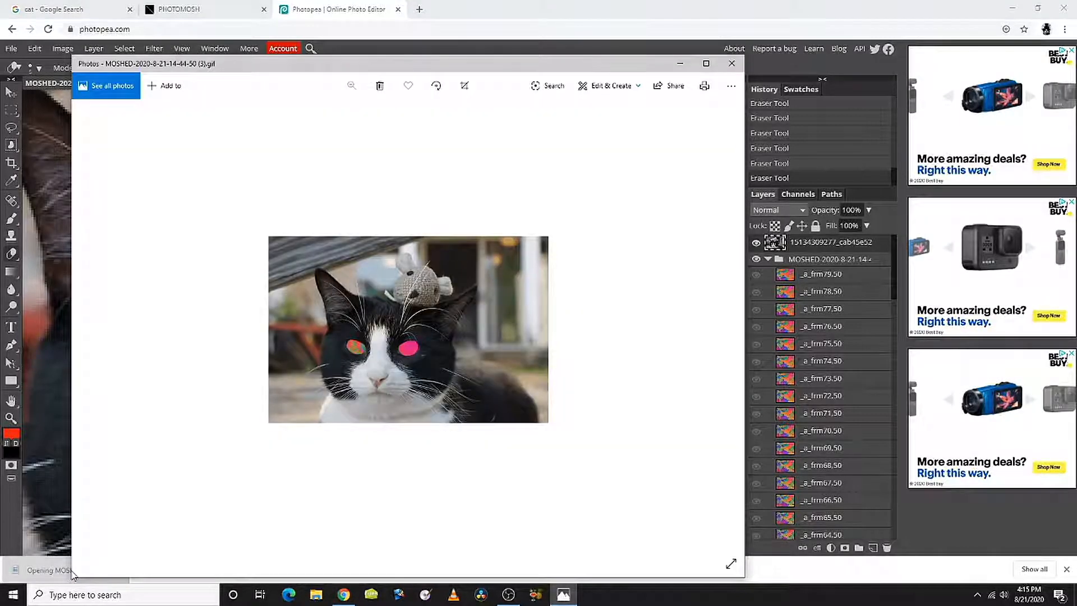